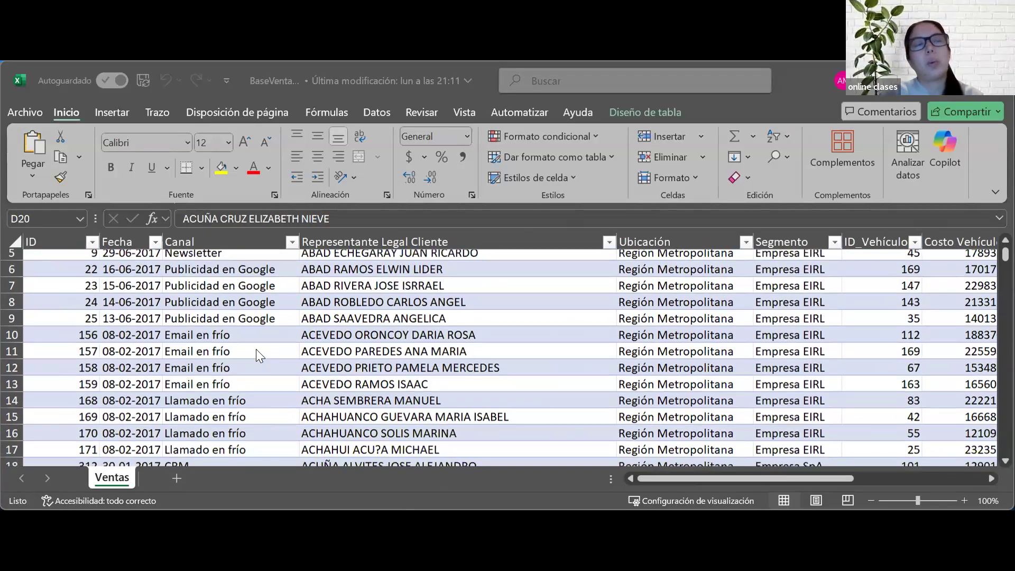
Step: Examine the Fecha column of the Ventas table from its first record down to its last record
{"action": "scroll", "coordinate": [256, 349], "scroll_direction": "up", "scroll_amount": 1}
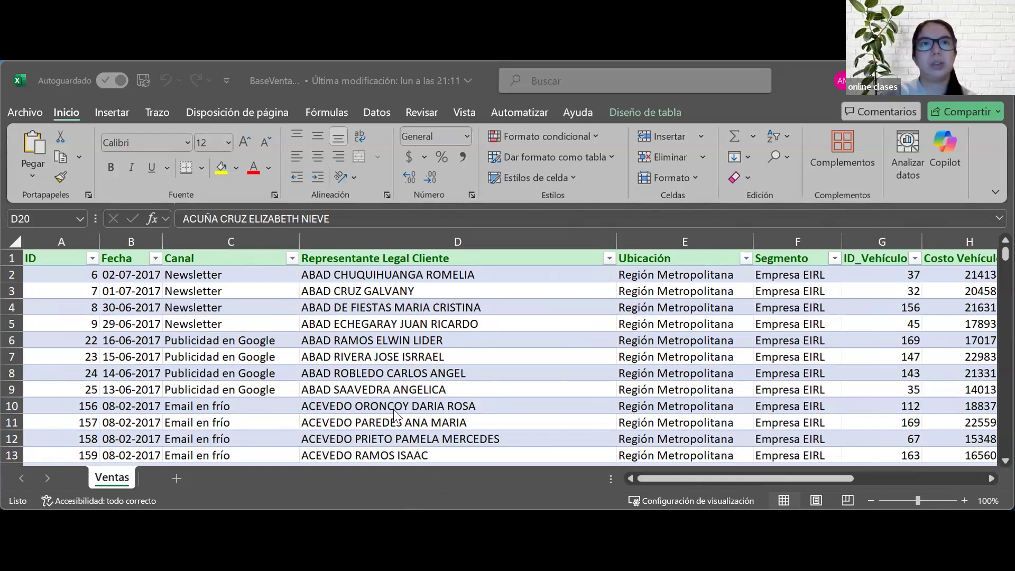
{"action": "left_click", "coordinate": [229, 495]}
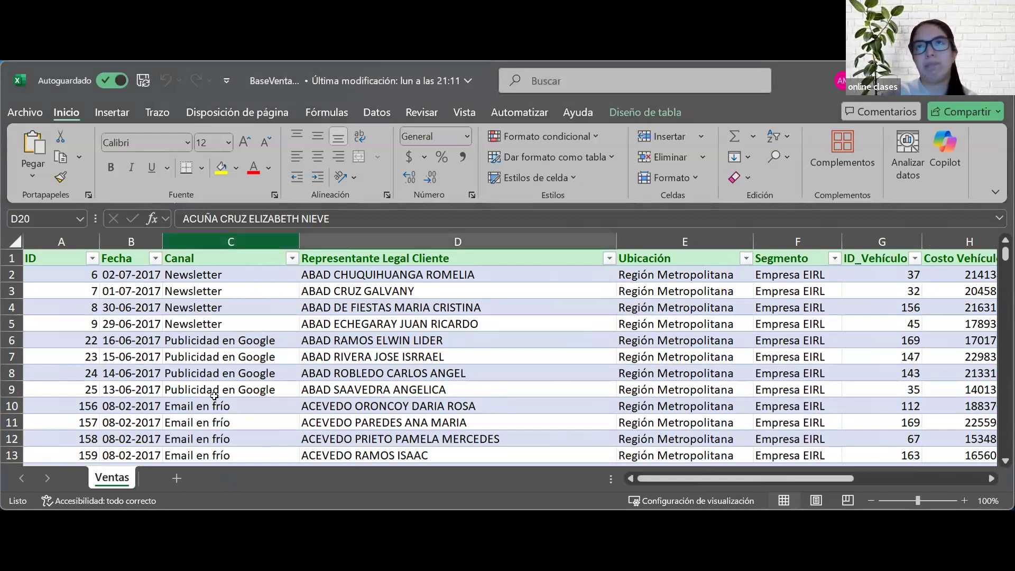
{"action": "left_click", "coordinate": [160, 312]}
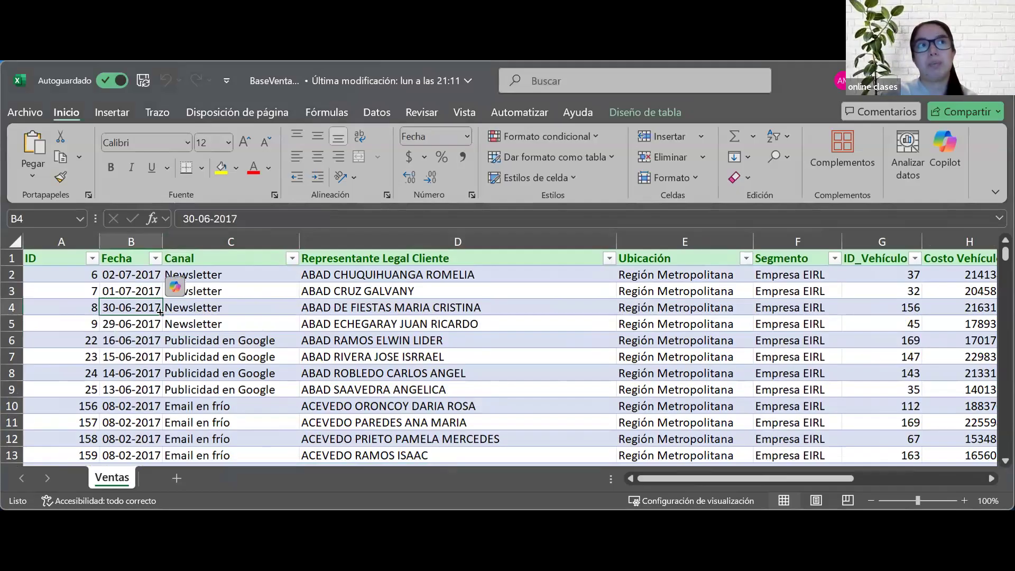
{"action": "left_click", "coordinate": [125, 271]}
{"action": "key", "text": "ctrl+Down"}
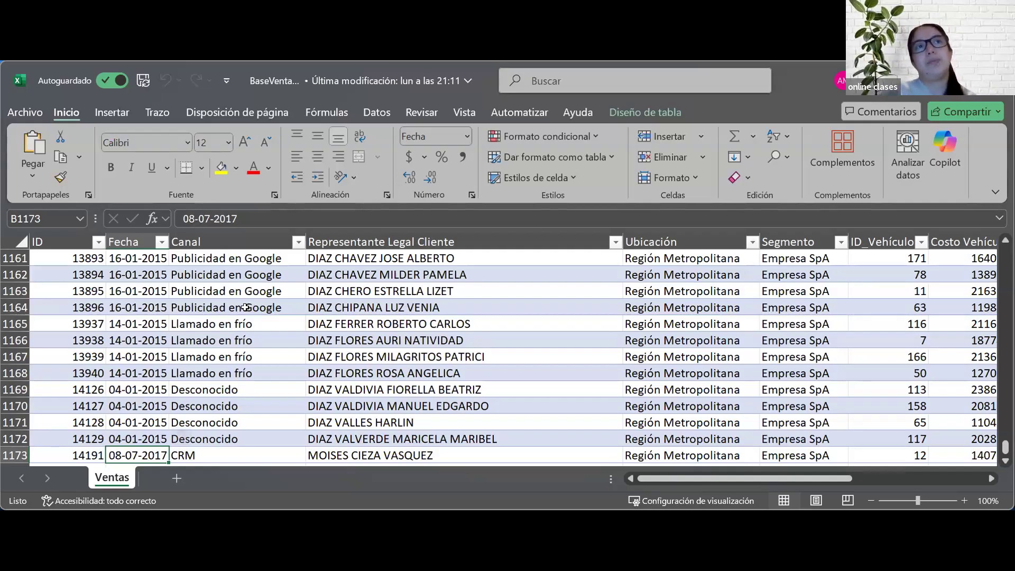
Step: Select the whole Canal column's data to examine the sales channels recorded in the table
{"action": "left_click", "coordinate": [225, 241]}
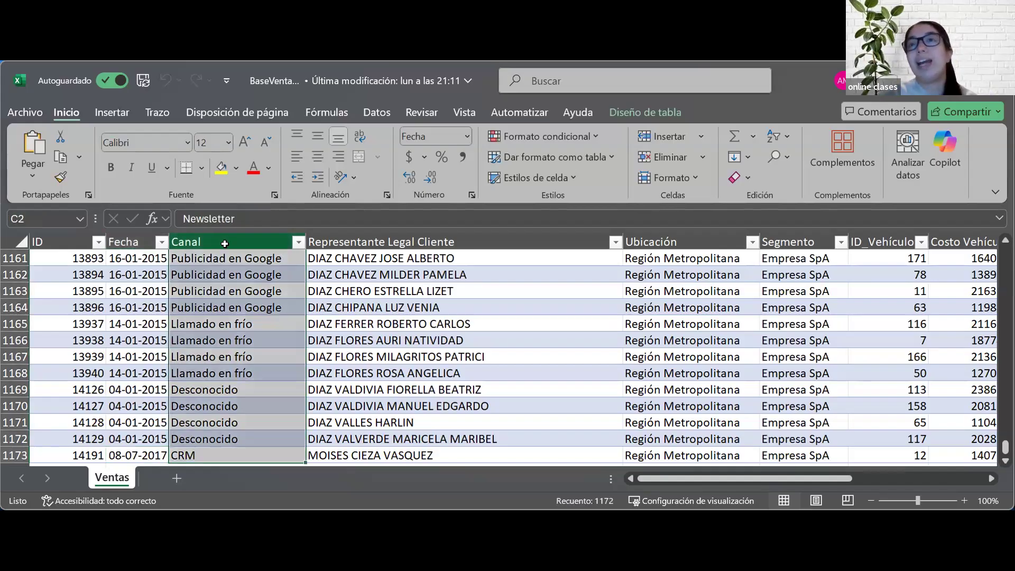
{"action": "left_click", "coordinate": [423, 255]}
{"action": "left_click", "coordinate": [249, 291]}
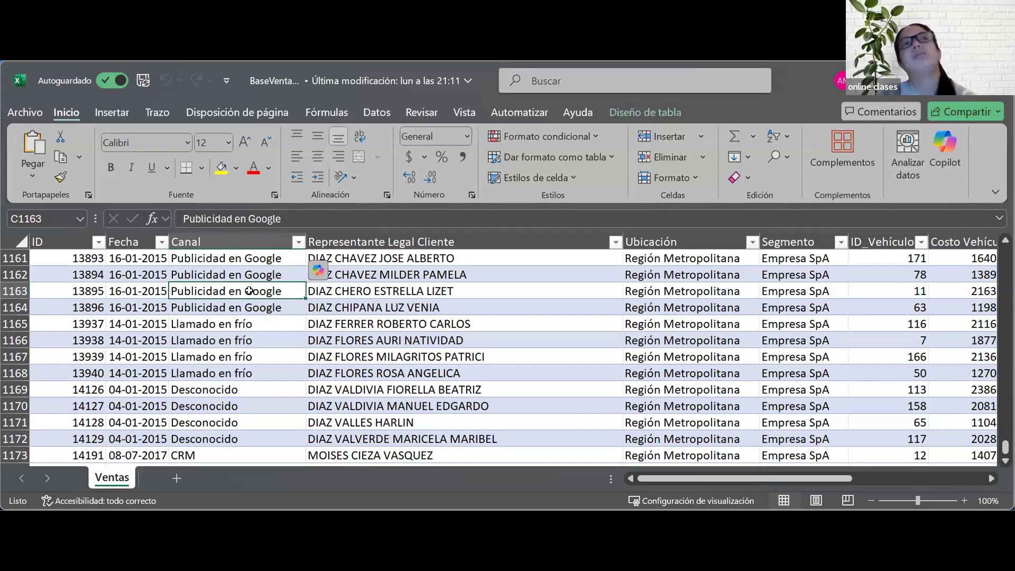
{"action": "left_click", "coordinate": [240, 242]}
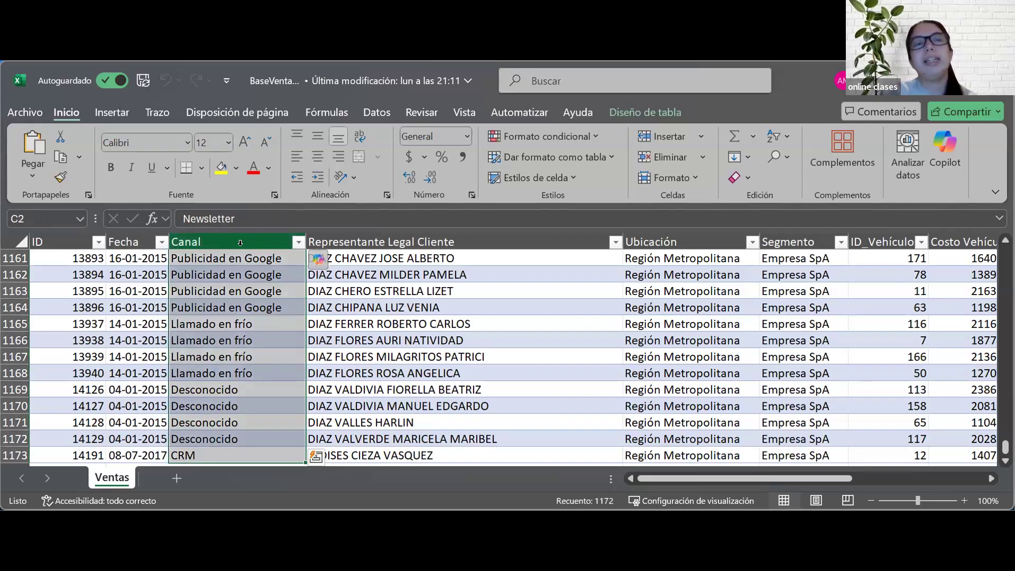
{"action": "left_click", "coordinate": [280, 259]}
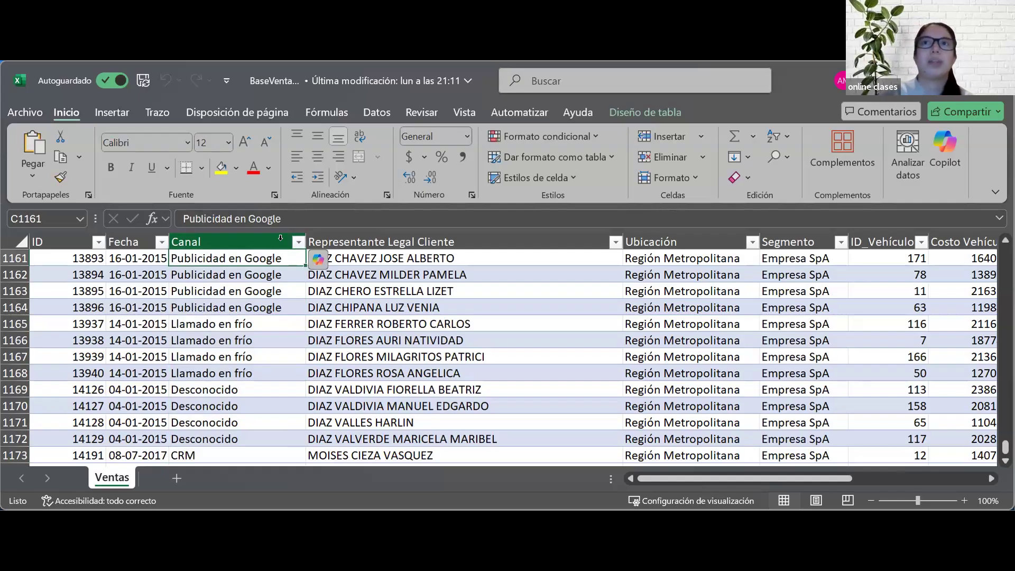
Step: Examine the Segmento column's available filter values without applying a filter, and look over the remaining columns through Vendedor online
{"action": "scroll", "coordinate": [417, 313], "scroll_direction": "right", "scroll_amount": 3}
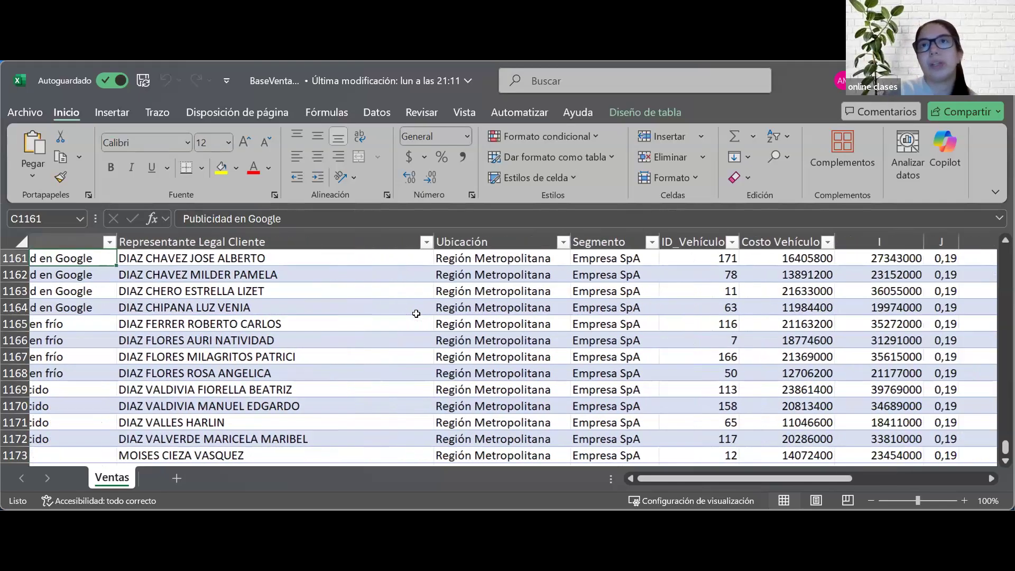
{"action": "scroll", "coordinate": [416, 313], "scroll_direction": "right", "scroll_amount": 2}
{"action": "left_click", "coordinate": [525, 243]}
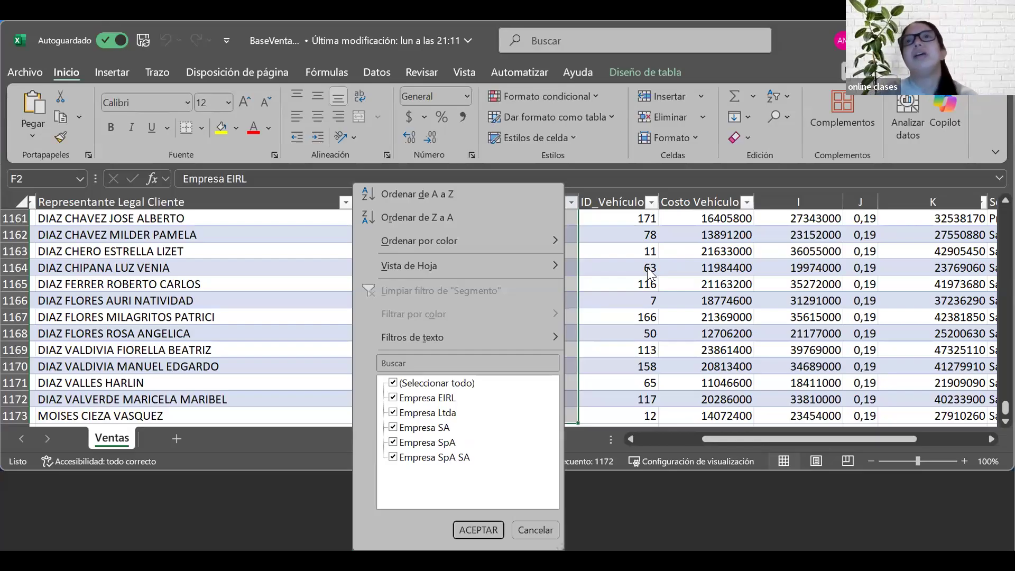
{"action": "left_click", "coordinate": [572, 235]}
{"action": "scroll", "coordinate": [624, 283], "scroll_direction": "right", "scroll_amount": 5}
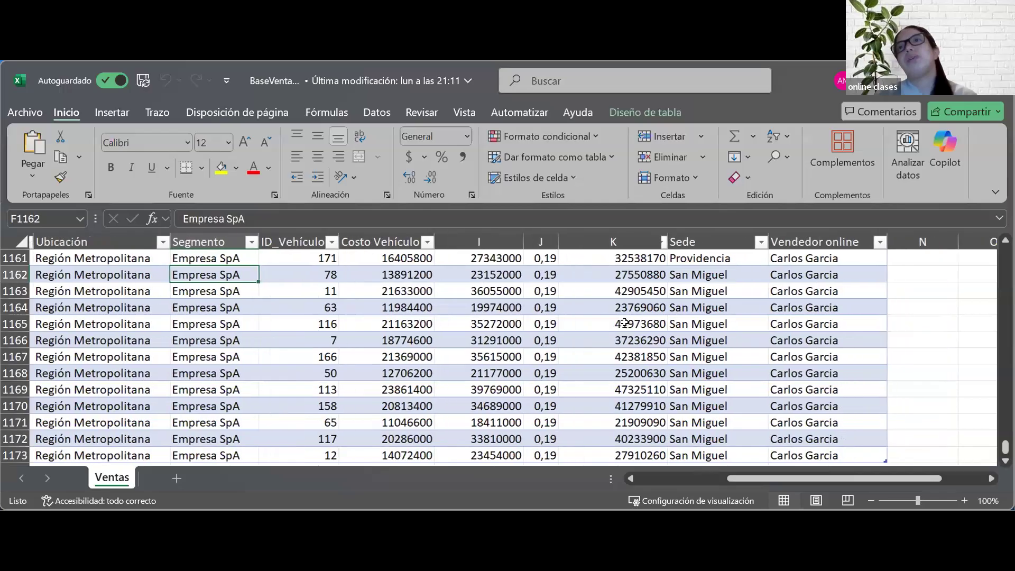
{"action": "scroll", "coordinate": [547, 341], "scroll_direction": "left", "scroll_amount": 7}
{"action": "scroll", "coordinate": [547, 341], "scroll_direction": "left", "scroll_amount": 3}
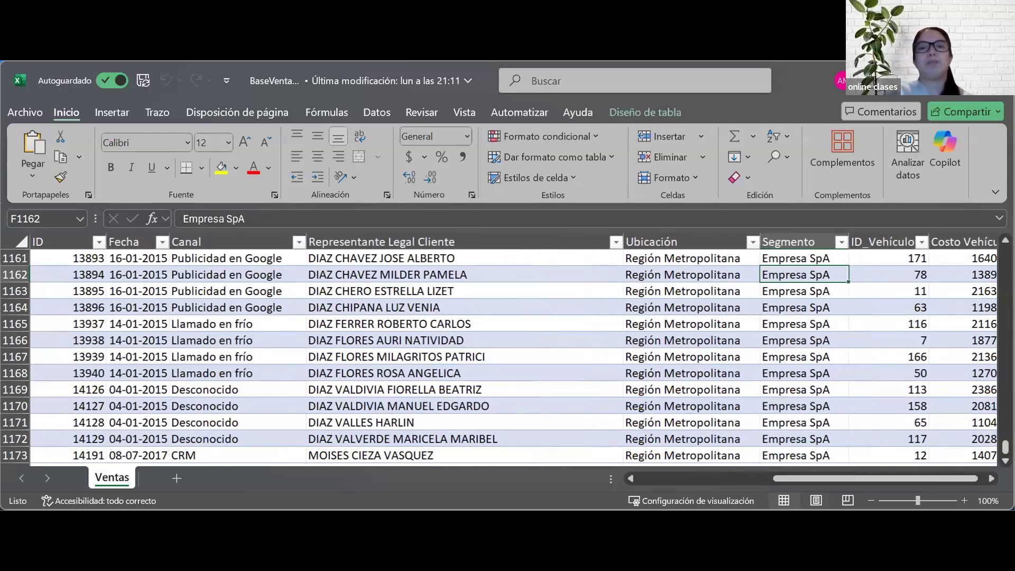
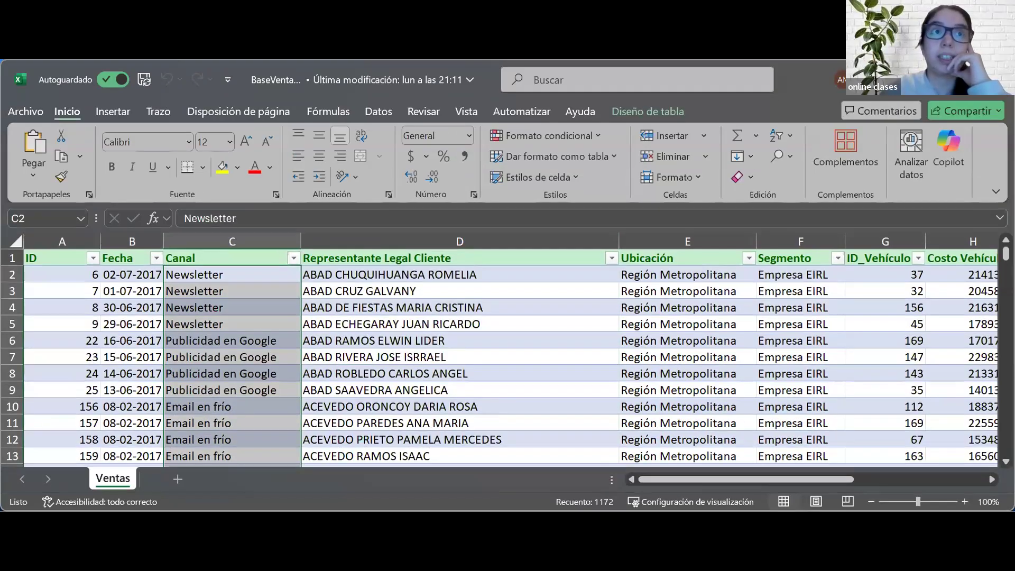
Step: Select the Fecha column and examine the years offered in its filter without applying a filter
{"action": "left_click", "coordinate": [113, 238]}
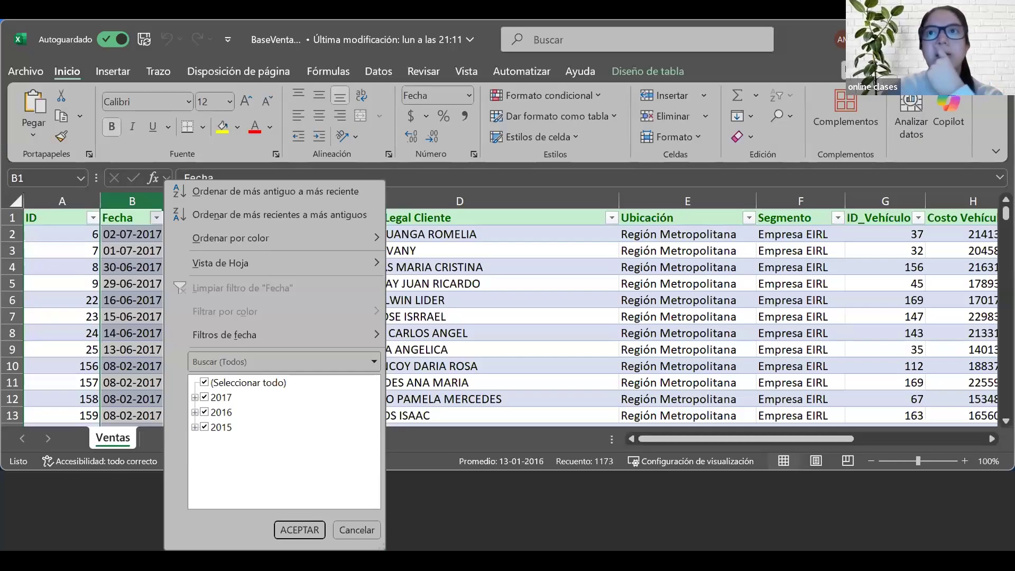
{"action": "left_click", "coordinate": [781, 175]}
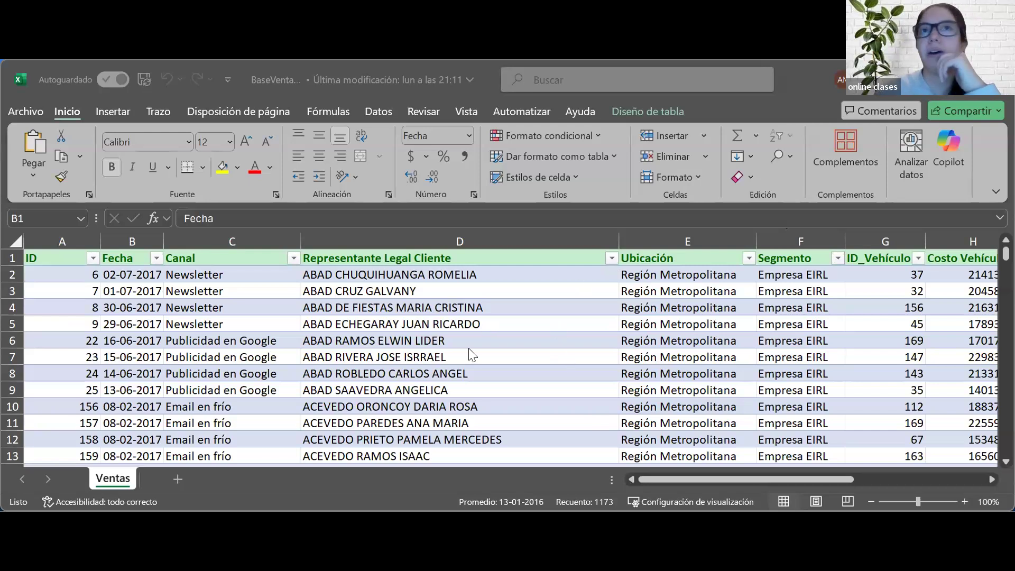
{"action": "left_click", "coordinate": [135, 268]}
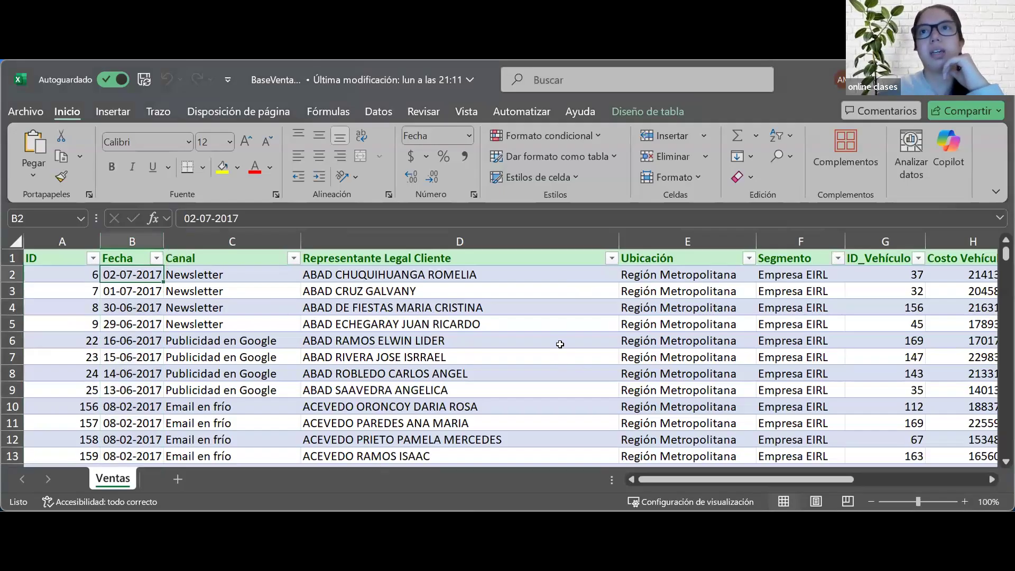
Step: Examine the available filter values of the Ubicación and Segmento columns without applying a filter
{"action": "scroll", "coordinate": [545, 278], "scroll_direction": "right", "scroll_amount": 3}
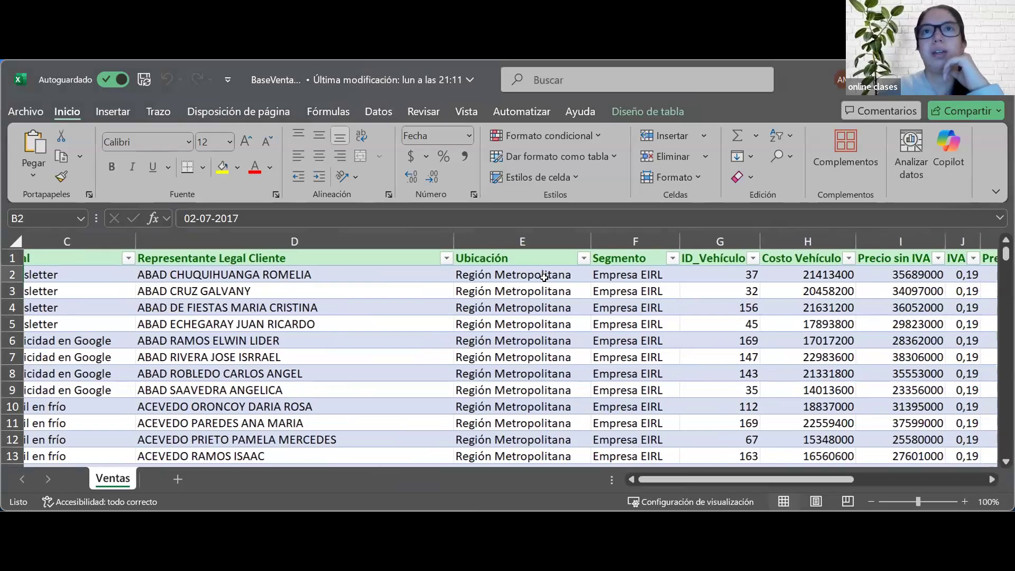
{"action": "left_click", "coordinate": [585, 258]}
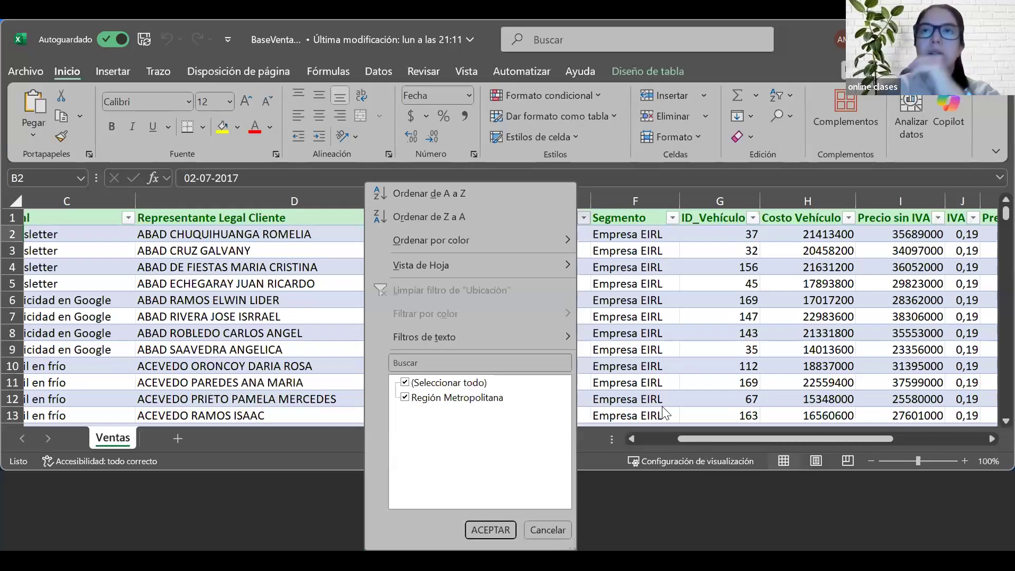
{"action": "left_click", "coordinate": [671, 218]}
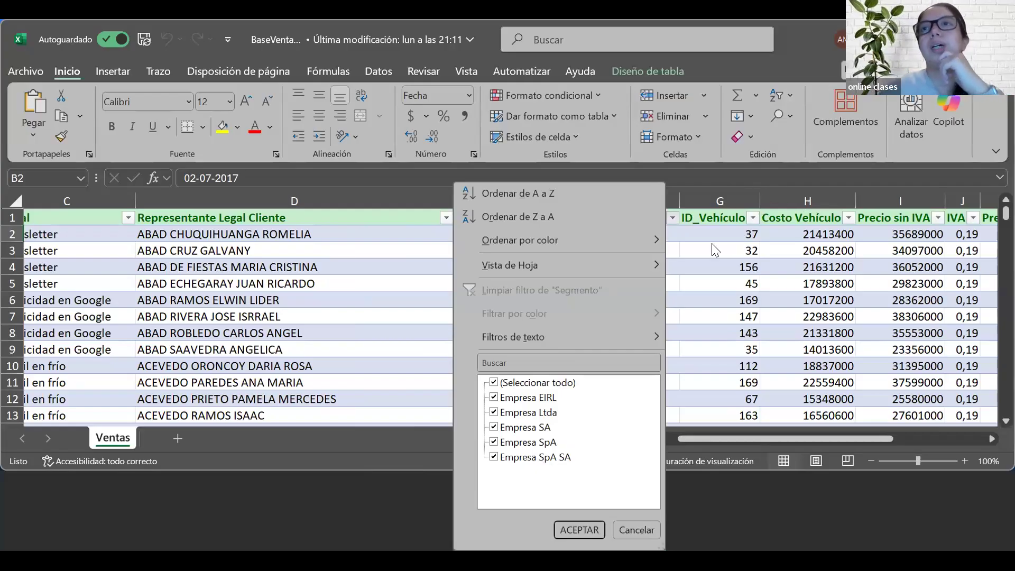
{"action": "left_click", "coordinate": [676, 268]}
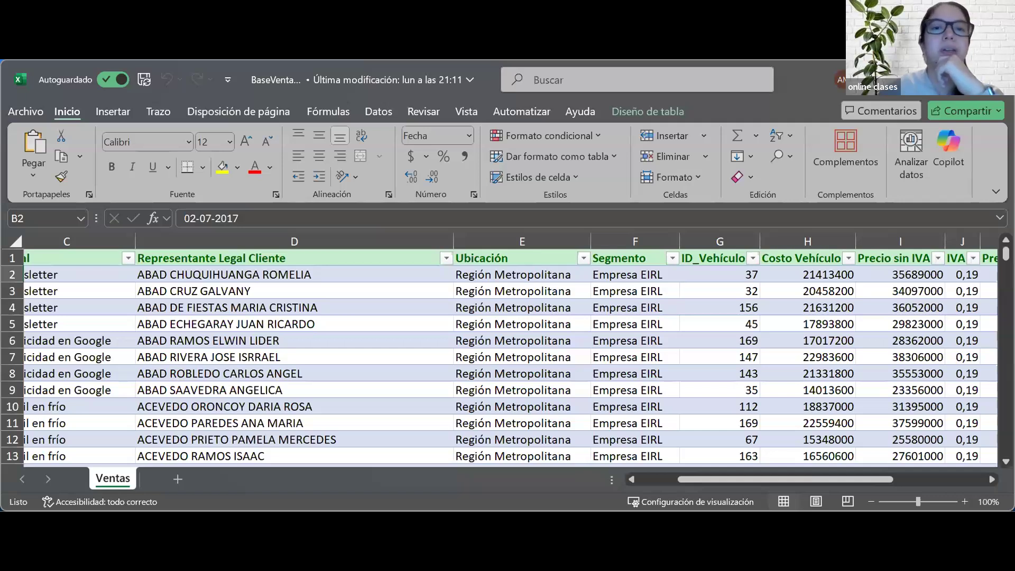
Step: Look over the vehicle, price and Sede columns, examine the Vendedor online filter values without filtering, and return to the table's first columns
{"action": "scroll", "coordinate": [673, 322], "scroll_direction": "right", "scroll_amount": 5}
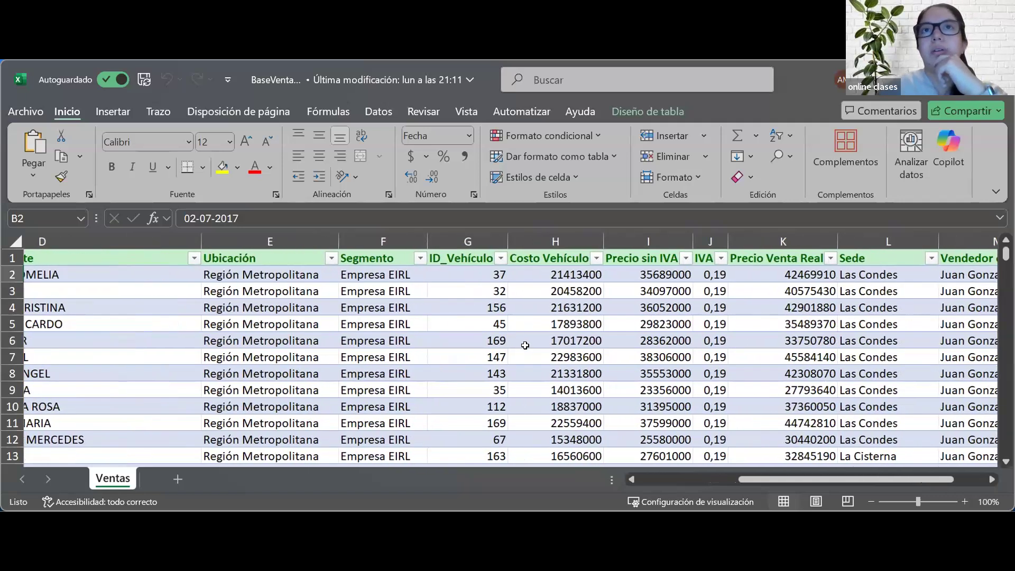
{"action": "scroll", "coordinate": [525, 345], "scroll_direction": "right", "scroll_amount": 3}
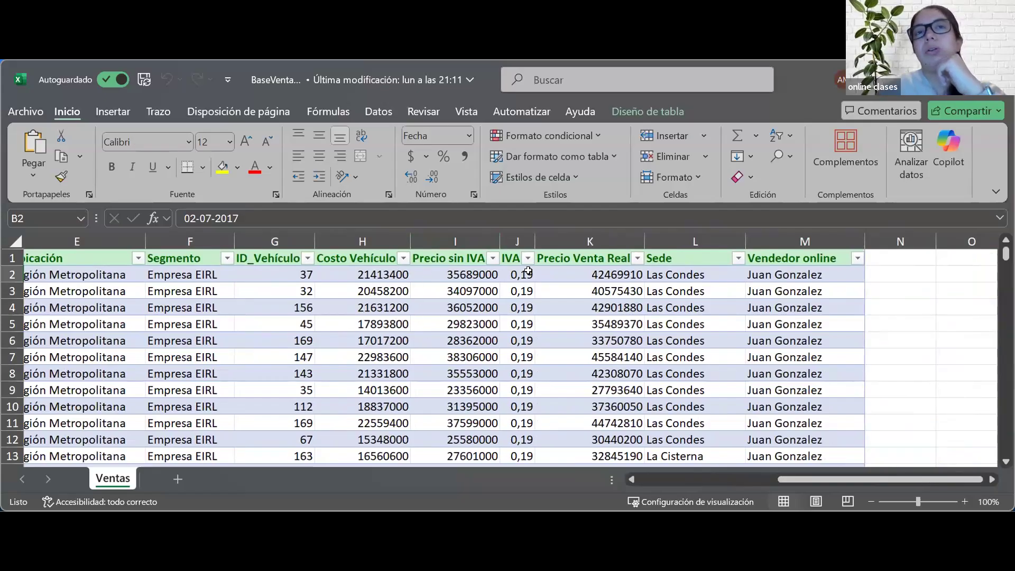
{"action": "scroll", "coordinate": [581, 365], "scroll_direction": "right", "scroll_amount": 2}
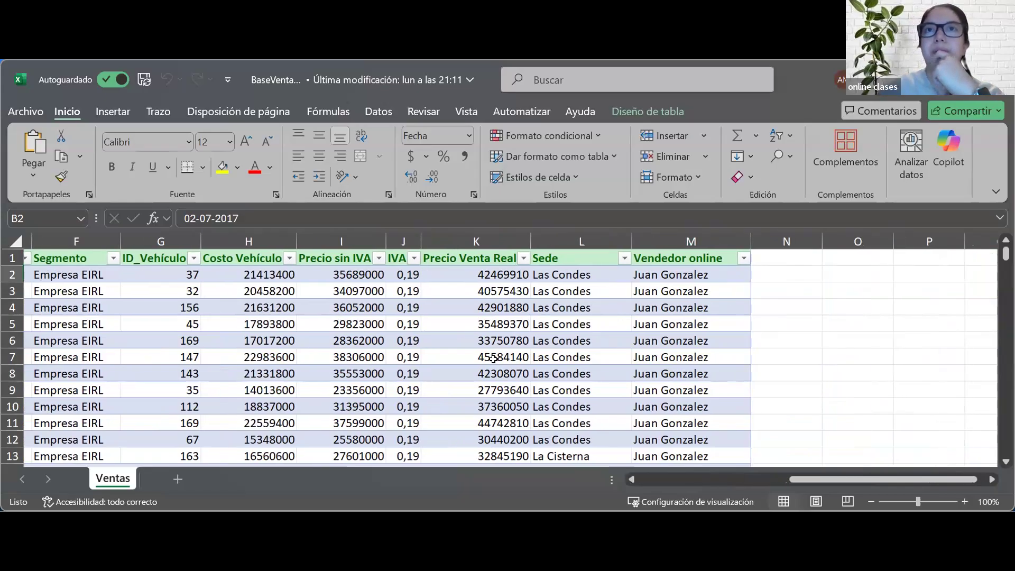
{"action": "left_click", "coordinate": [574, 258]}
{"action": "left_click", "coordinate": [623, 259]}
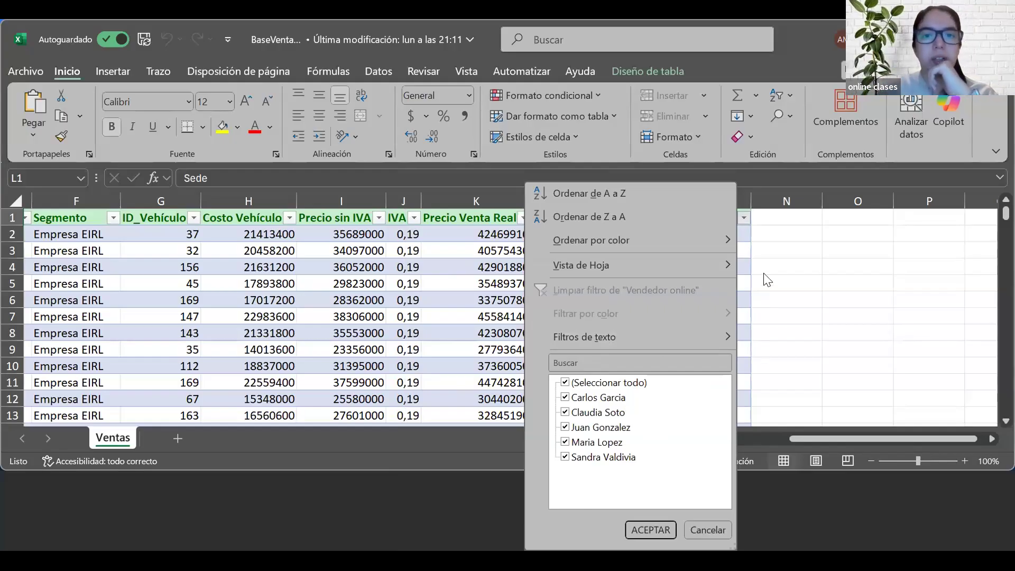
{"action": "left_click", "coordinate": [708, 530]}
{"action": "scroll", "coordinate": [572, 390], "scroll_direction": "left", "scroll_amount": 5}
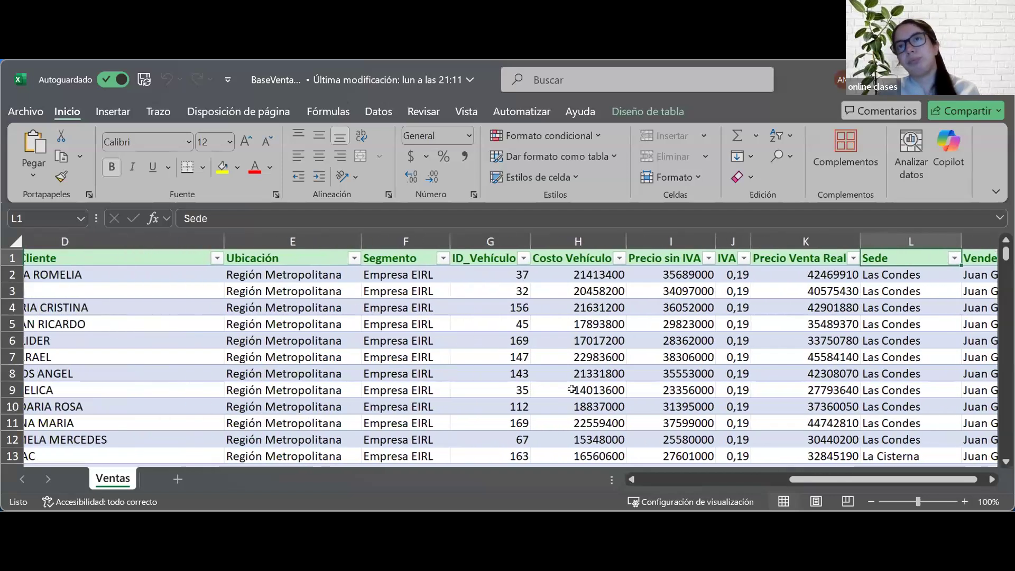
{"action": "scroll", "coordinate": [572, 389], "scroll_direction": "left", "scroll_amount": 3}
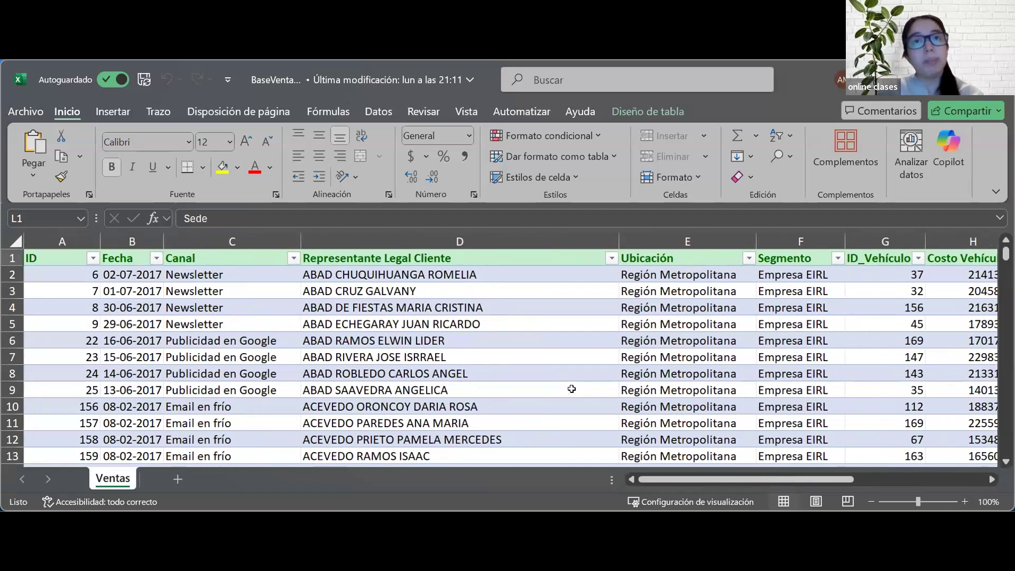
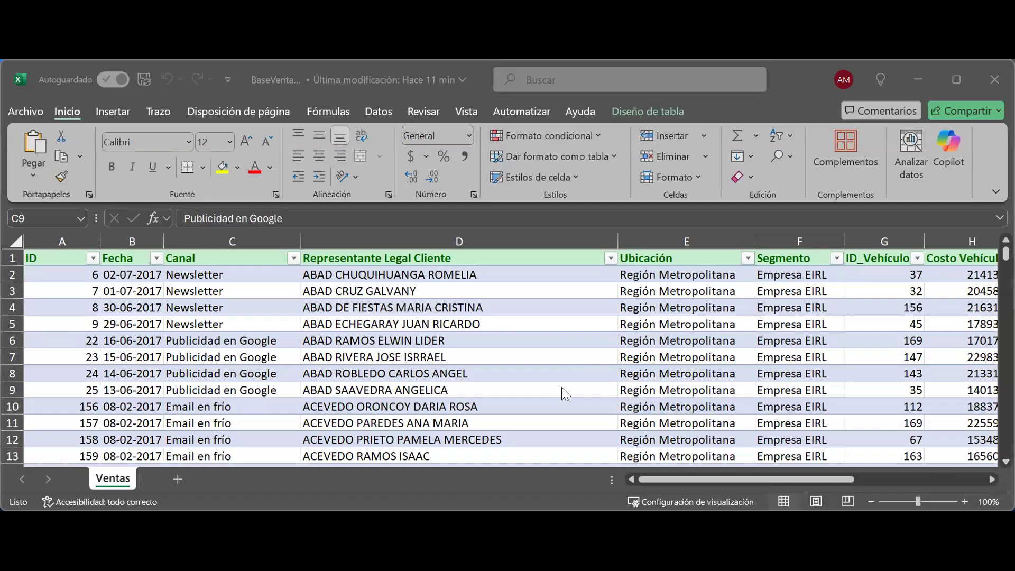
{"action": "scroll", "coordinate": [613, 384], "scroll_direction": "right", "scroll_amount": 5}
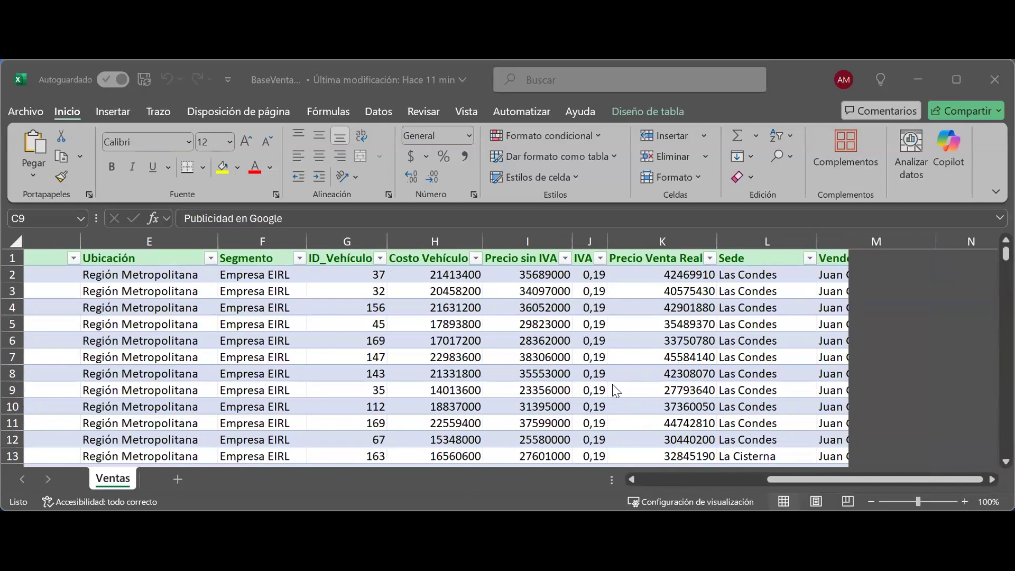
{"action": "scroll", "coordinate": [616, 390], "scroll_direction": "left", "scroll_amount": 3}
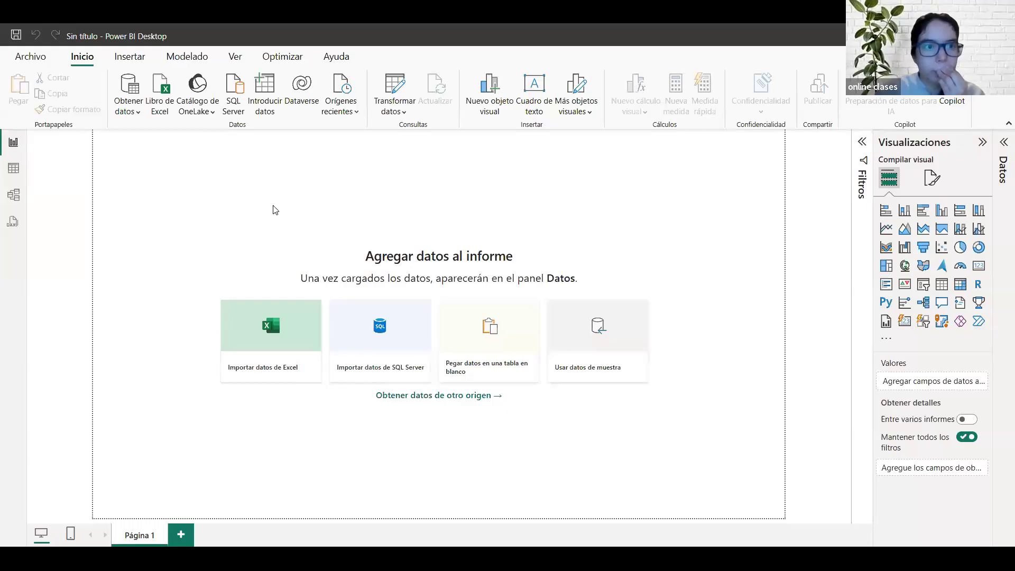
{"action": "left_click", "coordinate": [139, 115]}
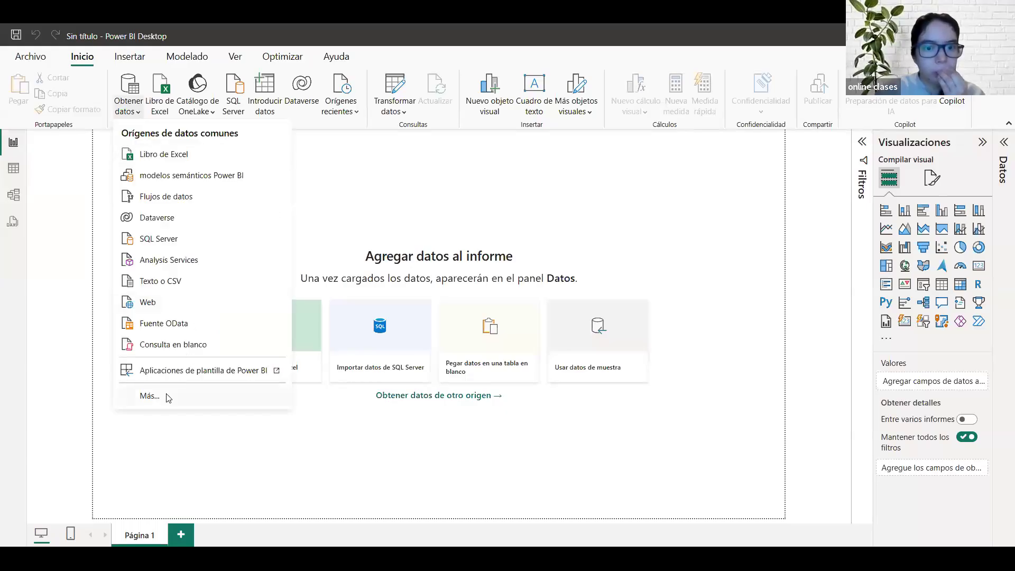
{"action": "left_click", "coordinate": [149, 397]}
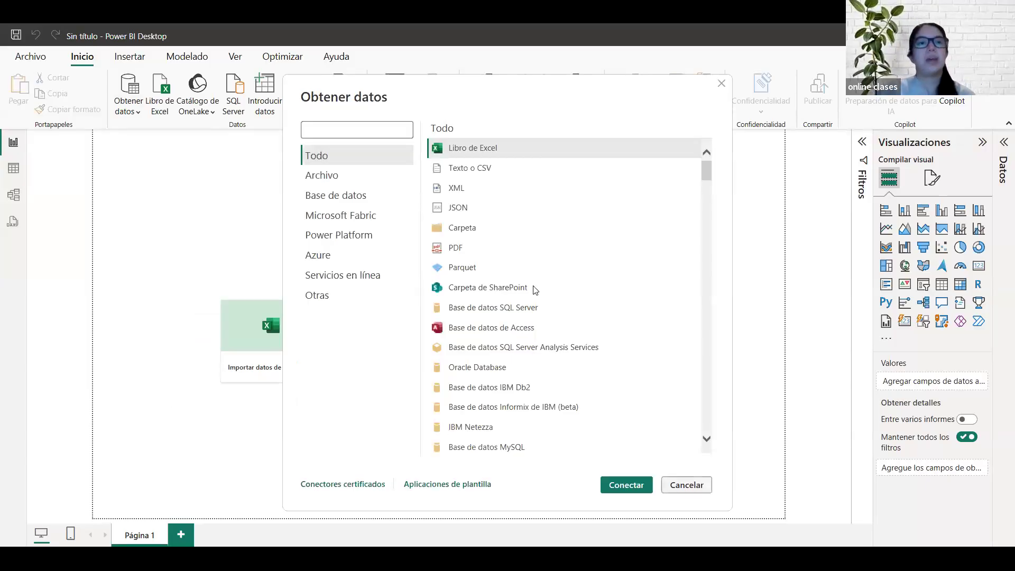
{"action": "key", "text": "Escape"}
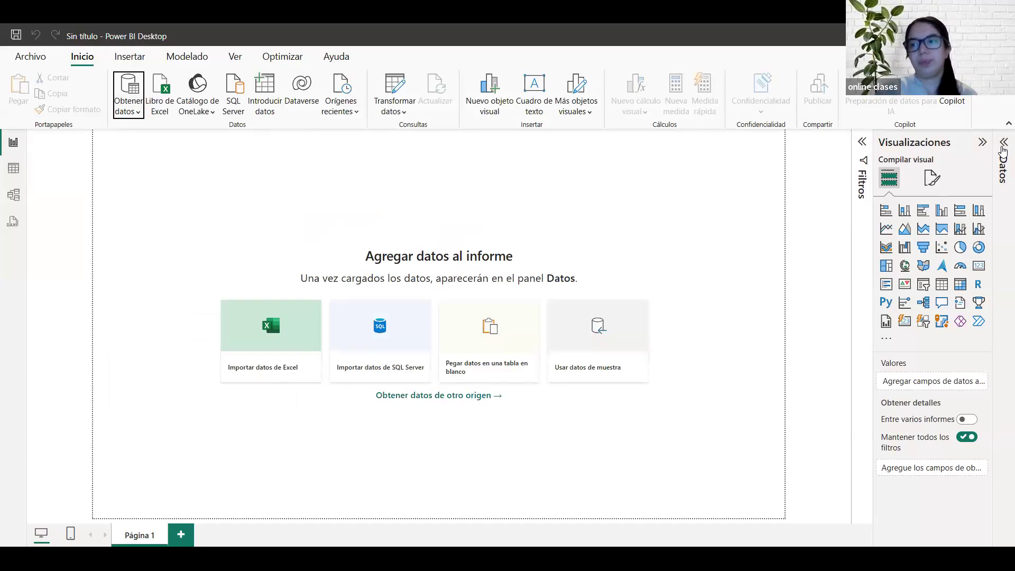
Step: Expand the Datos pane of the blank Power BI report and open the full Obtener datos source list
{"action": "left_click", "coordinate": [1003, 152]}
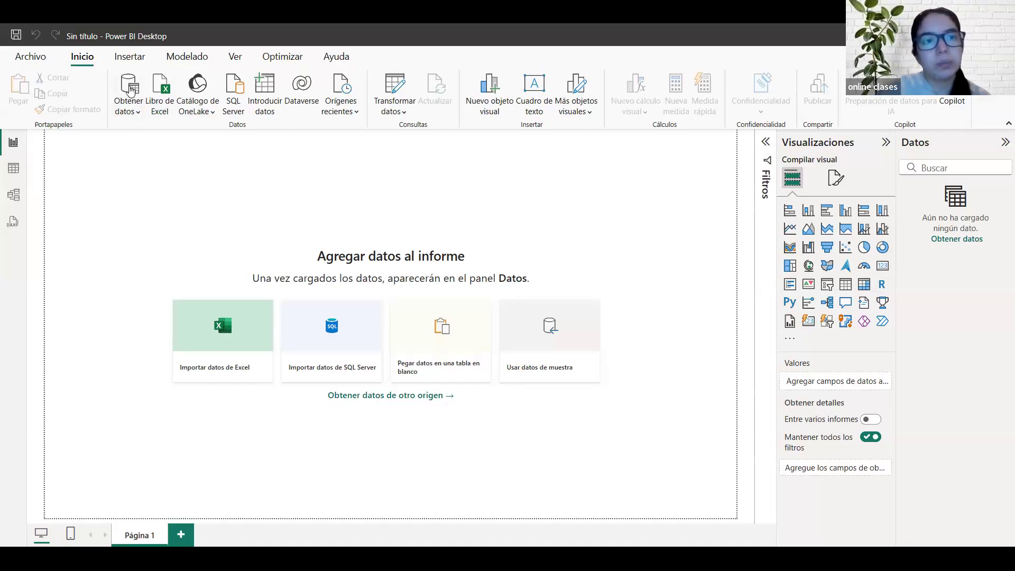
{"action": "left_click", "coordinate": [130, 87]}
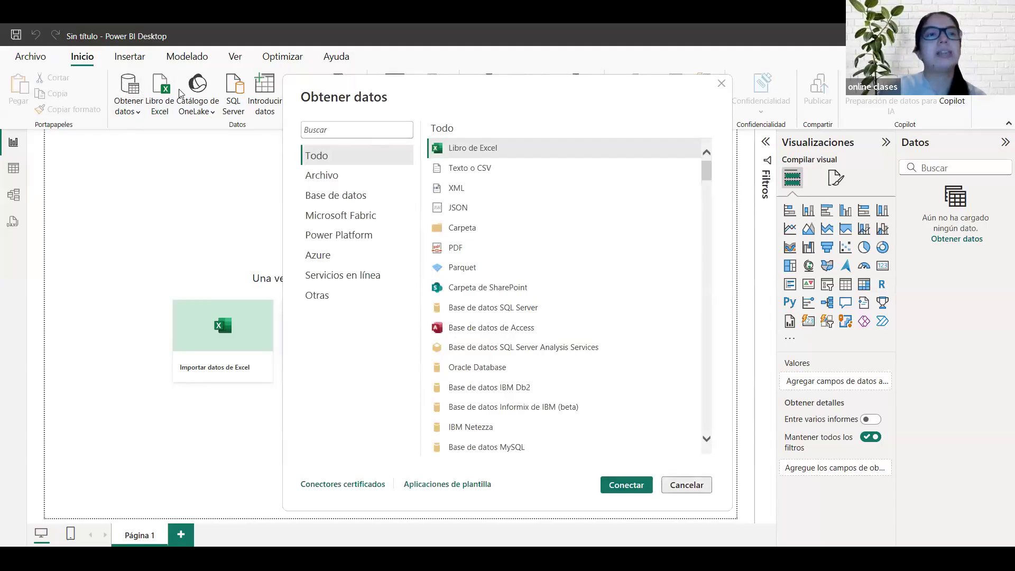
{"action": "left_click", "coordinate": [128, 90]}
{"action": "left_click", "coordinate": [129, 88]}
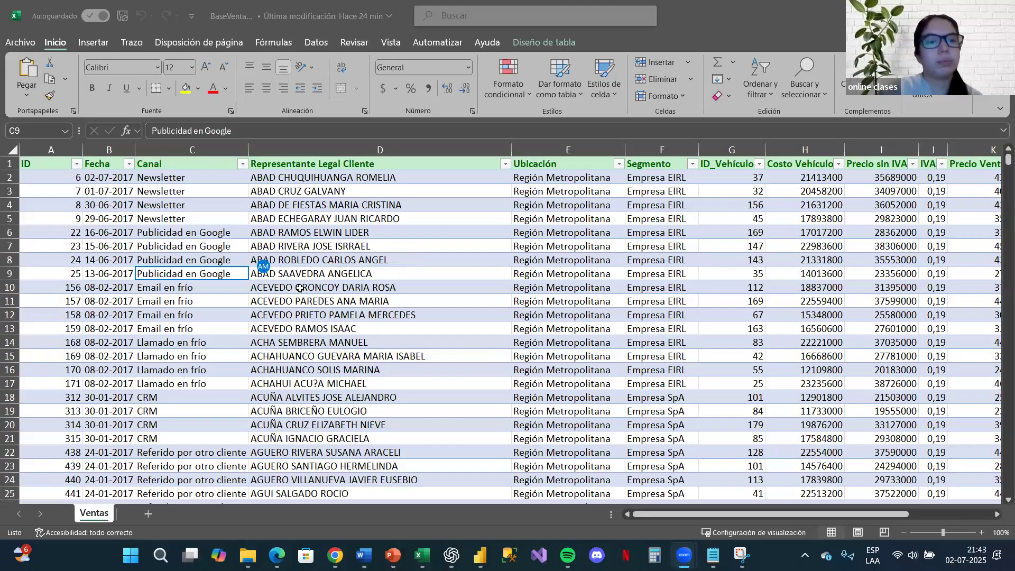
Step: Switch to the BaseVentas workbook in Excel, revisit the Ventas table's Canal and Ubicación cells, and put the workbook away
{"action": "left_click", "coordinate": [225, 317]}
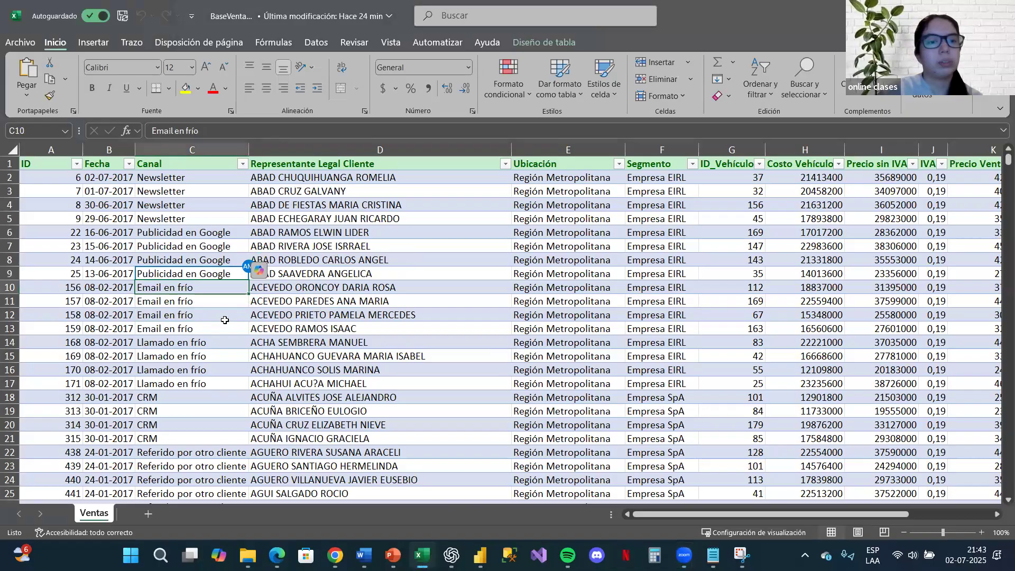
{"action": "left_click", "coordinate": [244, 271]}
{"action": "left_click", "coordinate": [530, 273]}
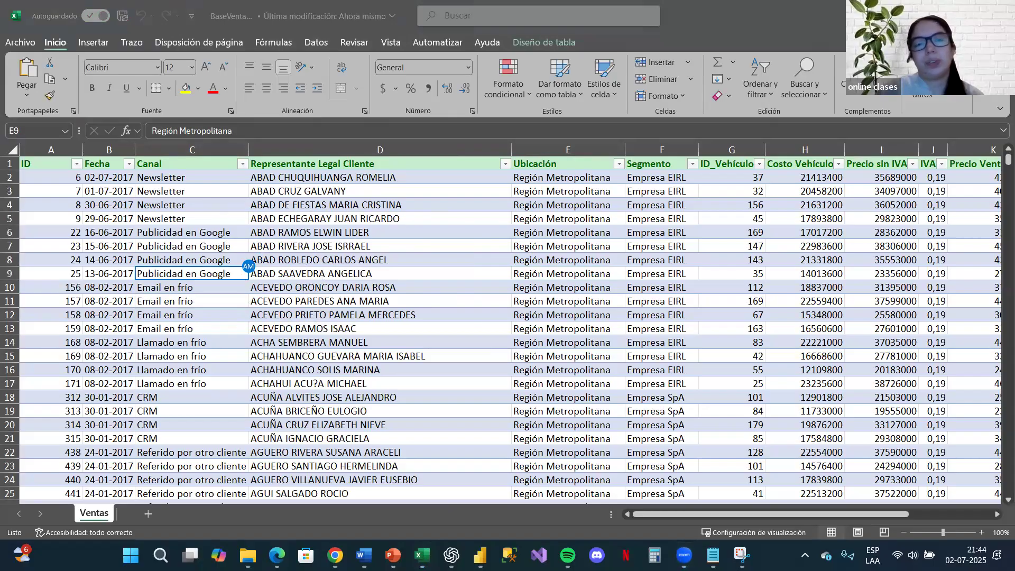
{"action": "left_click", "coordinate": [936, 16]}
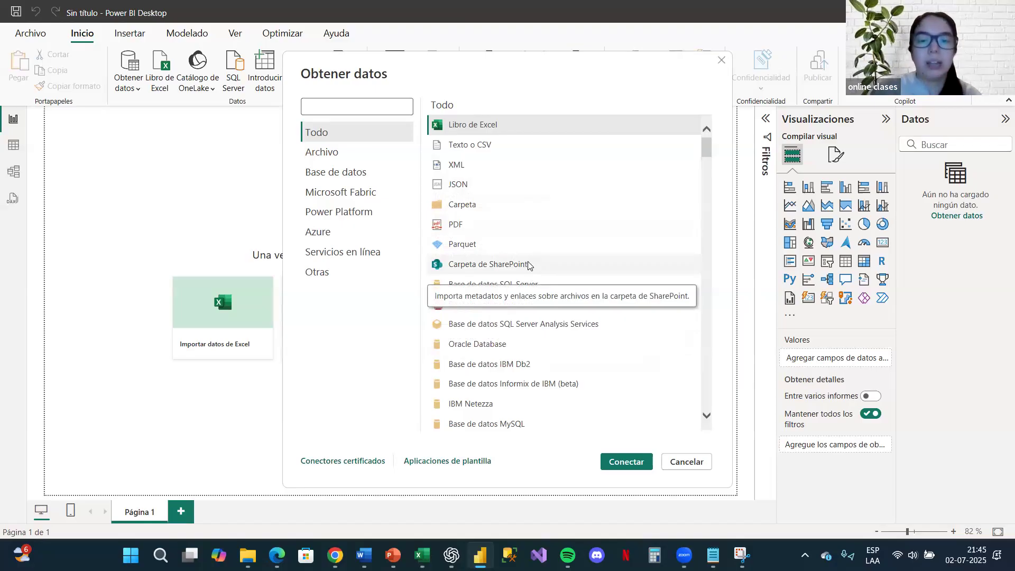
Step: Examine the data sources Power BI can connect to, from files and databases to online services, and return to the list's start
{"action": "scroll", "coordinate": [548, 360], "scroll_direction": "down", "scroll_amount": 3}
{"action": "scroll", "coordinate": [548, 359], "scroll_direction": "down", "scroll_amount": 5}
{"action": "scroll", "coordinate": [569, 262], "scroll_direction": "down", "scroll_amount": 2}
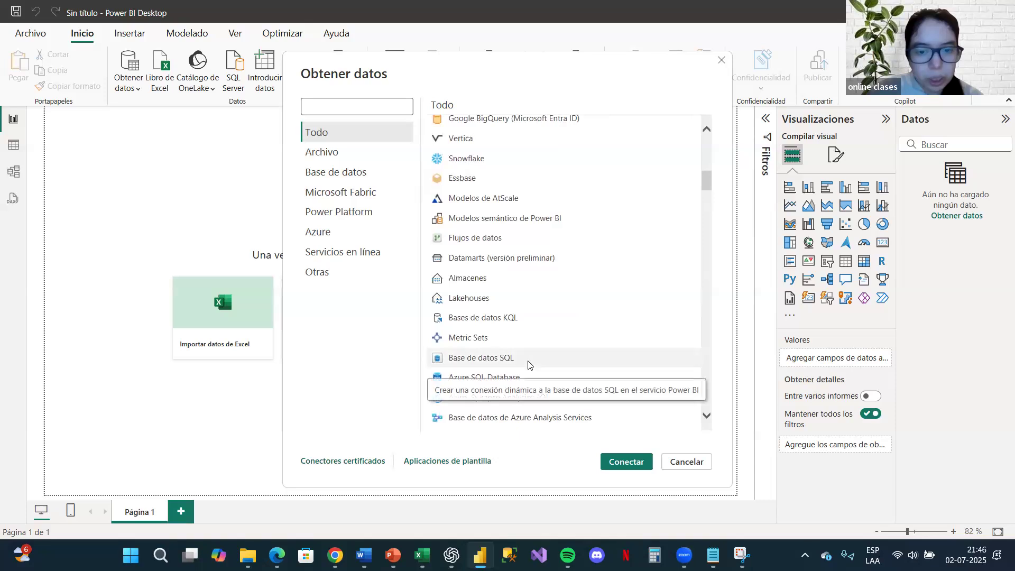
{"action": "scroll", "coordinate": [550, 351], "scroll_direction": "down", "scroll_amount": 4}
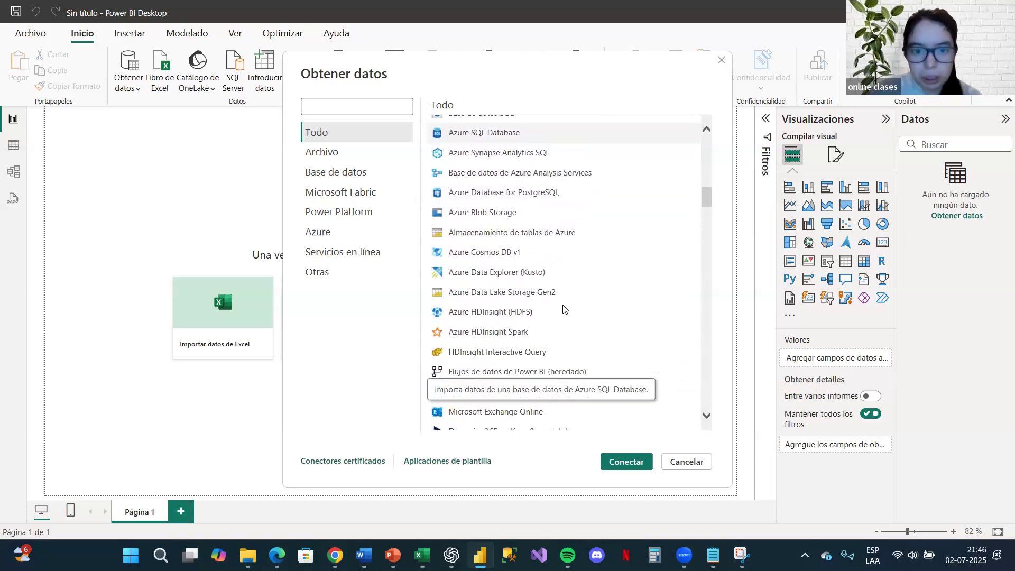
{"action": "scroll", "coordinate": [563, 309], "scroll_direction": "down", "scroll_amount": 2}
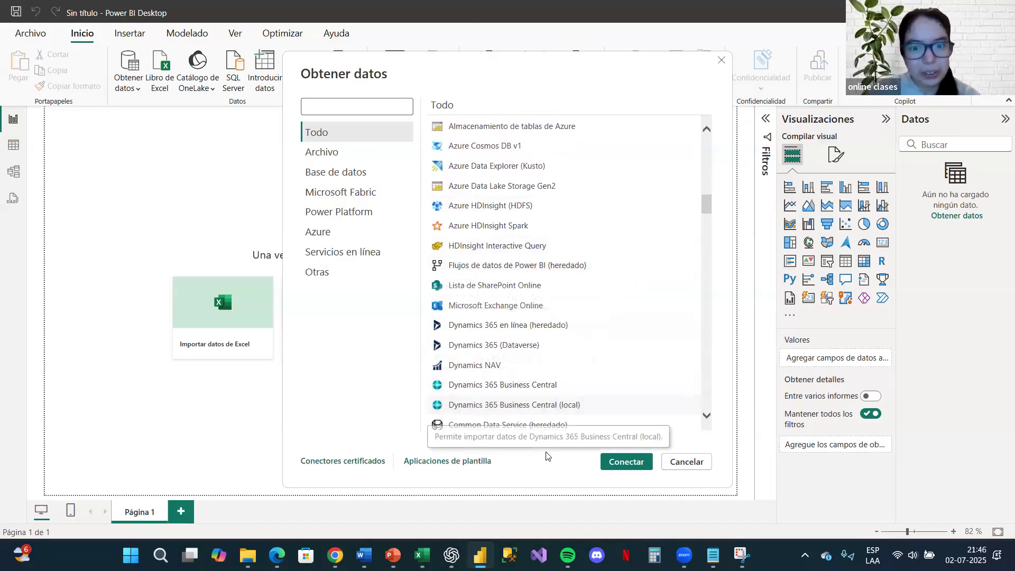
{"action": "scroll", "coordinate": [598, 326], "scroll_direction": "up", "scroll_amount": 2}
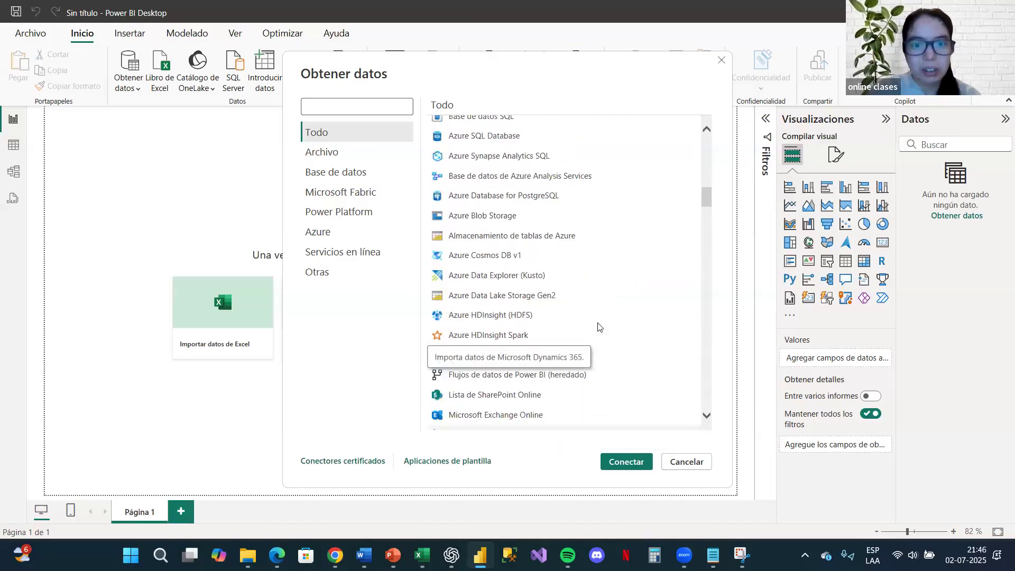
{"action": "scroll", "coordinate": [598, 327], "scroll_direction": "up", "scroll_amount": 5}
{"action": "scroll", "coordinate": [598, 327], "scroll_direction": "down", "scroll_amount": 3}
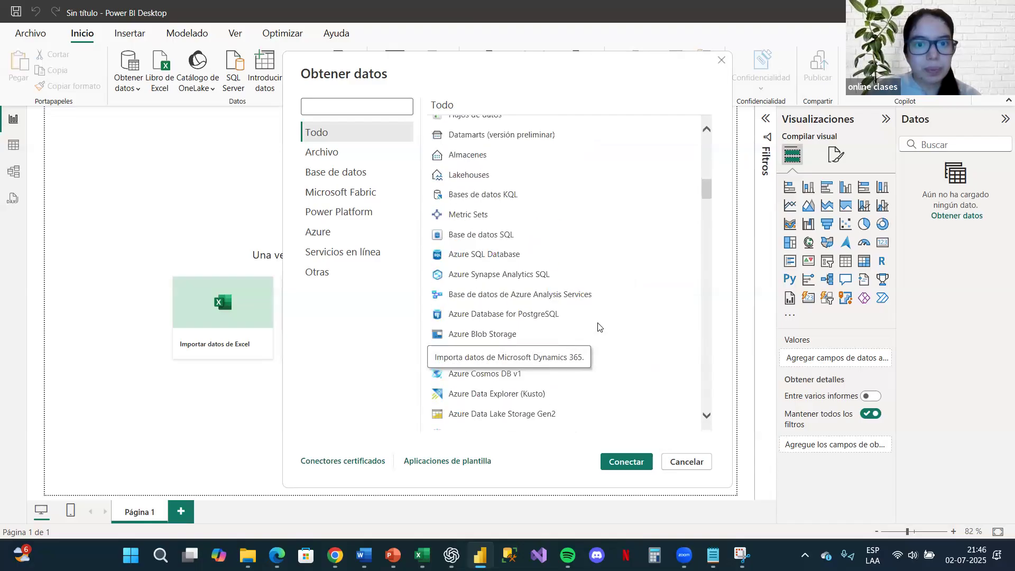
{"action": "scroll", "coordinate": [599, 327], "scroll_direction": "down", "scroll_amount": 1}
{"action": "scroll", "coordinate": [597, 327], "scroll_direction": "down", "scroll_amount": 10}
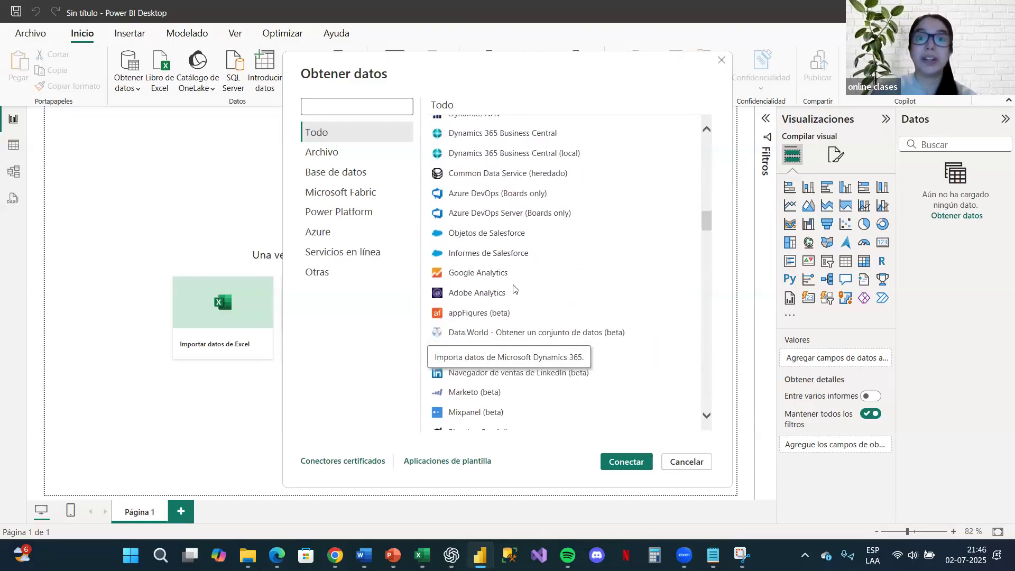
{"action": "scroll", "coordinate": [573, 340], "scroll_direction": "down", "scroll_amount": 3}
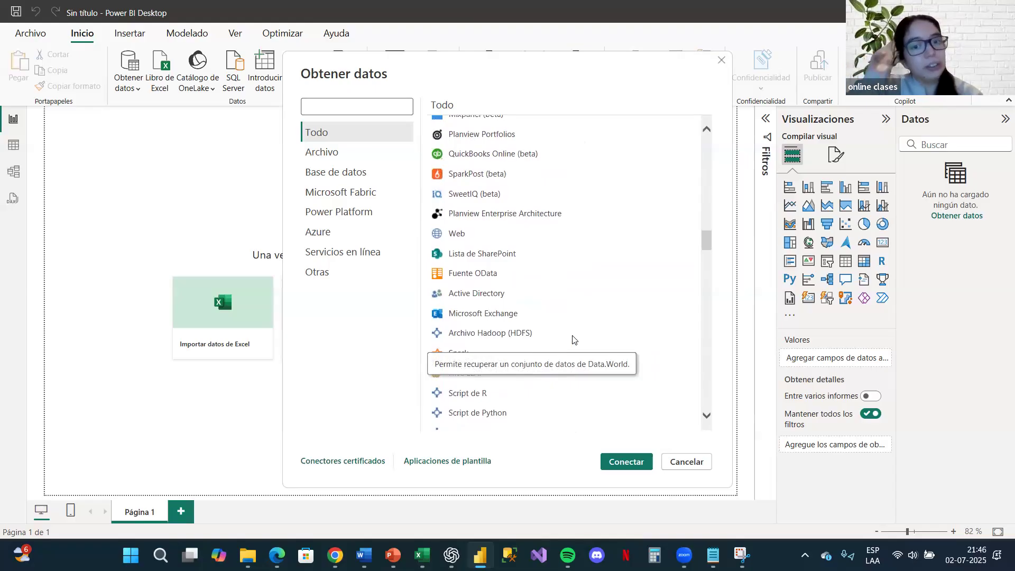
{"action": "scroll", "coordinate": [572, 330], "scroll_direction": "down", "scroll_amount": 5}
{"action": "scroll", "coordinate": [568, 319], "scroll_direction": "down", "scroll_amount": 10}
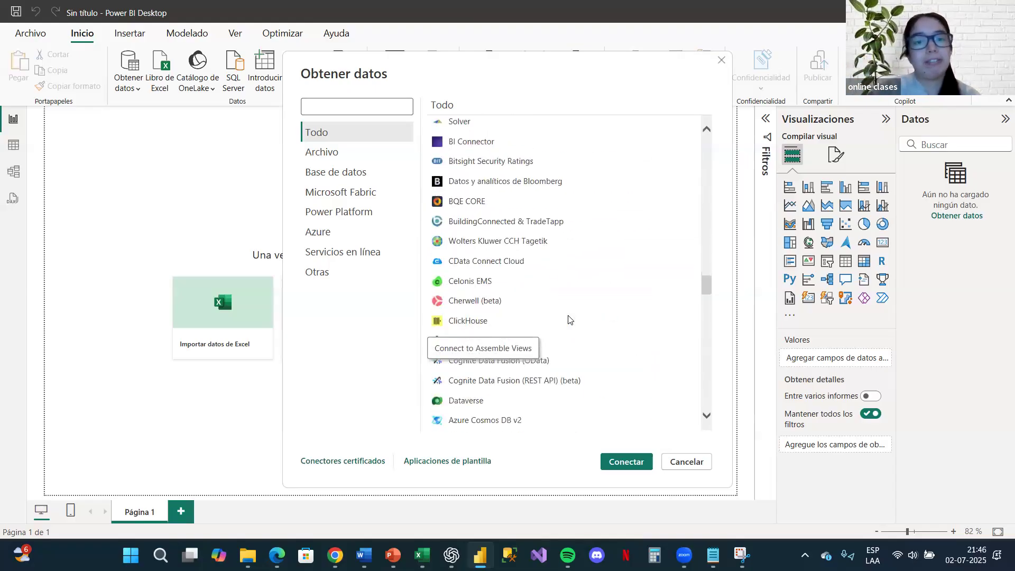
{"action": "scroll", "coordinate": [568, 318], "scroll_direction": "down", "scroll_amount": 8}
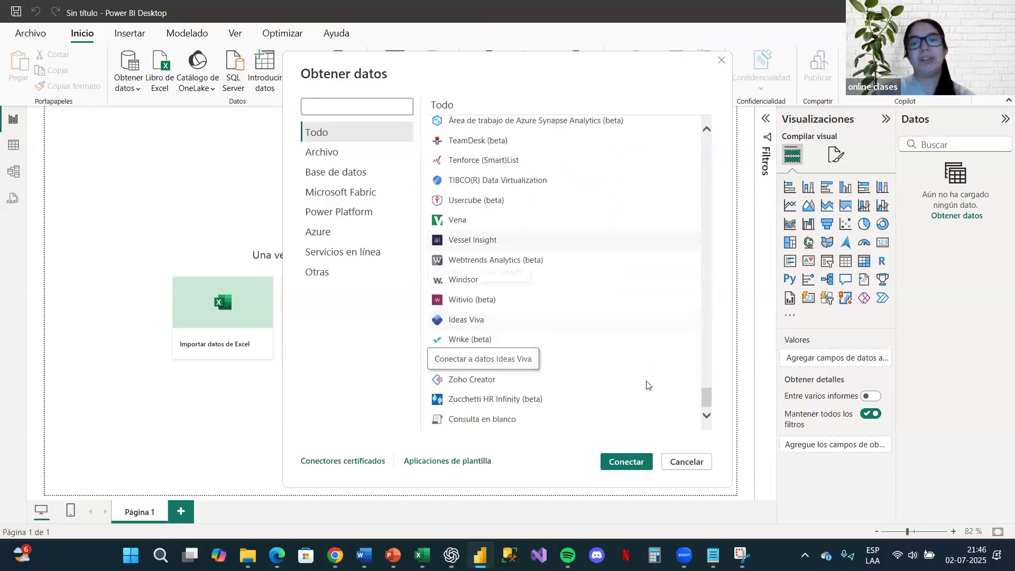
{"action": "scroll", "coordinate": [714, 312], "scroll_direction": "up", "scroll_amount": 4}
{"action": "left_click_drag", "start_coordinate": [714, 306], "coordinate": [714, 138]}
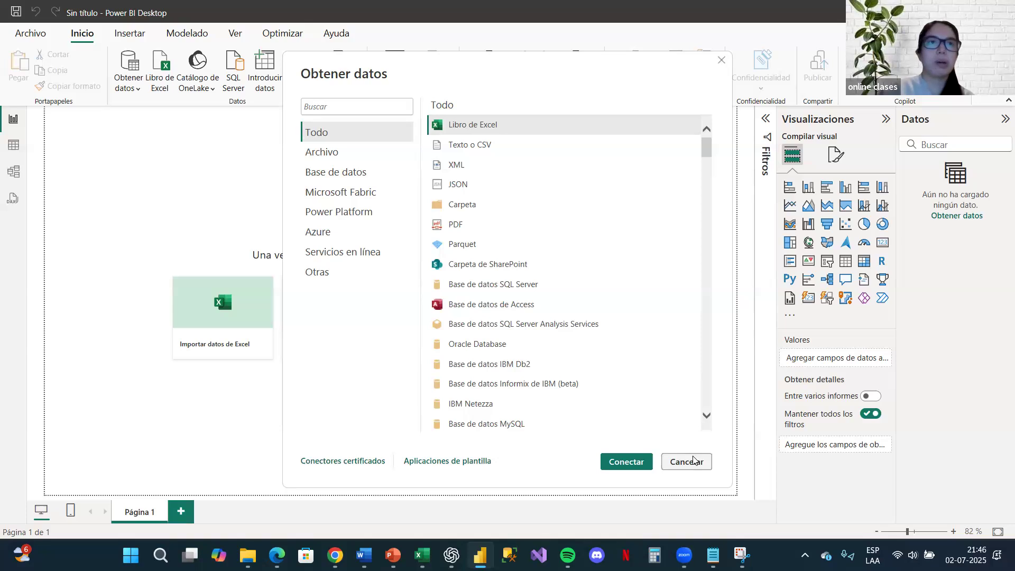
Step: Connect to an Excel workbook source using the file BaseVentas (2) from the CURSO 2025 folder
{"action": "mouse_move", "coordinate": [422, 556]}
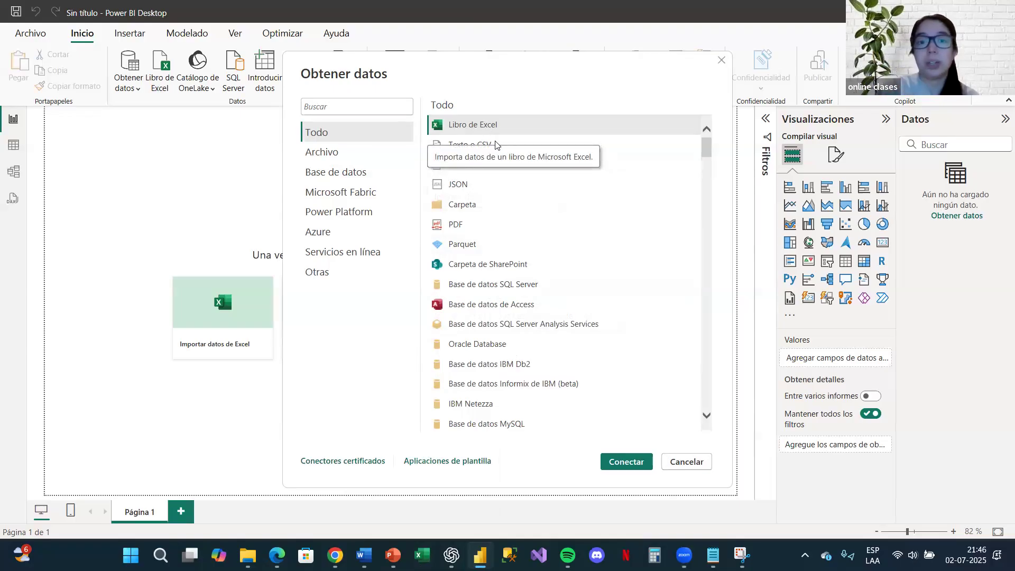
{"action": "double_click", "coordinate": [483, 125]}
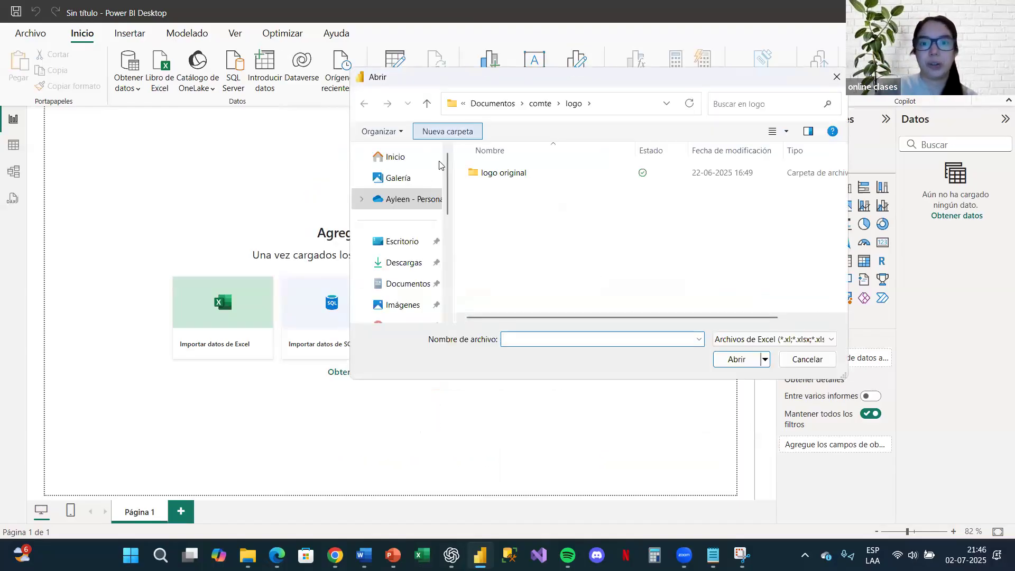
{"action": "scroll", "coordinate": [412, 261], "scroll_direction": "down", "scroll_amount": 1}
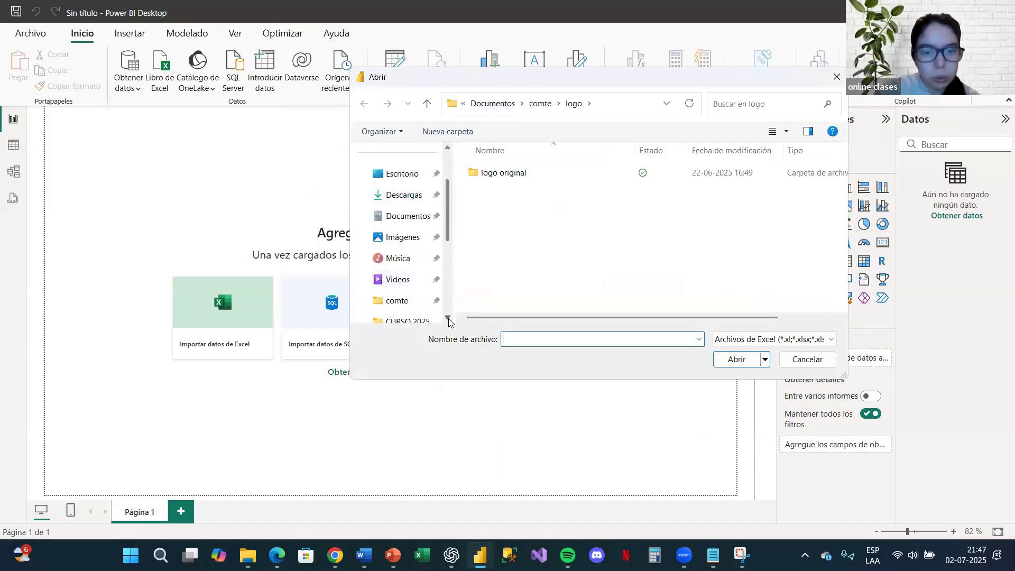
{"action": "scroll", "coordinate": [402, 278], "scroll_direction": "down", "scroll_amount": 1}
{"action": "left_click", "coordinate": [406, 279]}
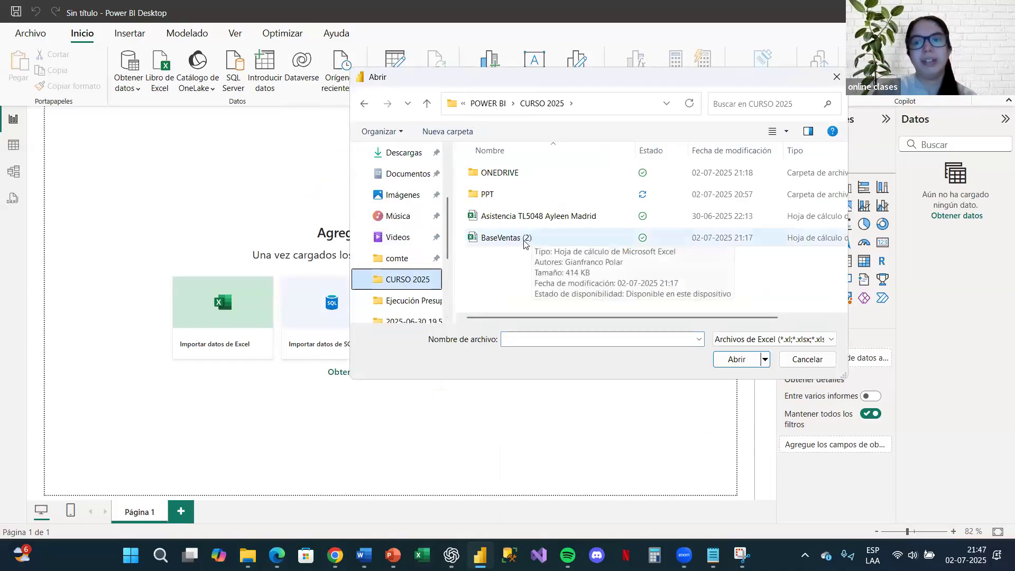
{"action": "double_click", "coordinate": [524, 239]}
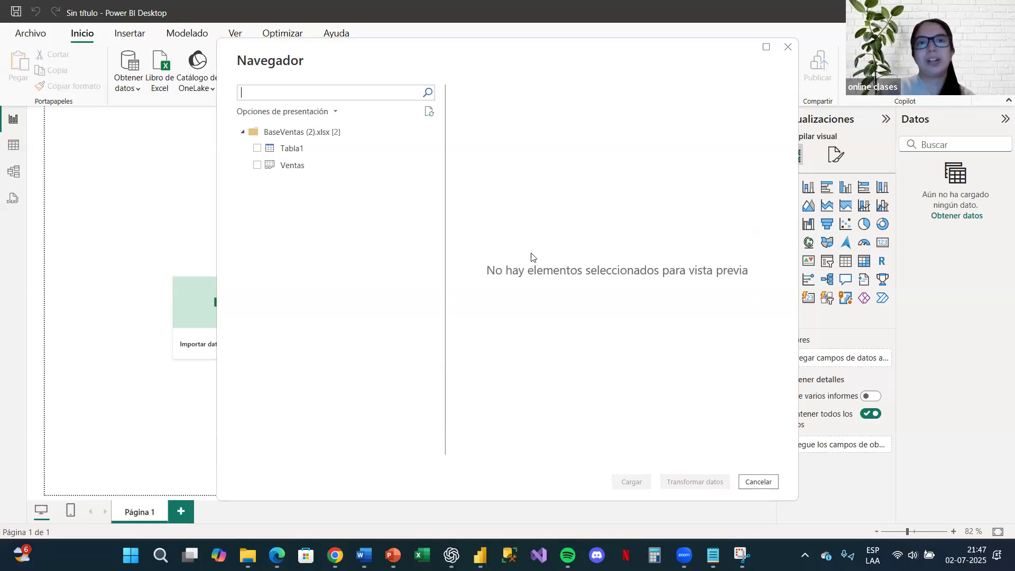
Step: Preview the Ventas sheet and the Tabla1 table of the BaseVentas (2) workbook in the Navigator
{"action": "left_click_drag", "start_coordinate": [245, 61], "coordinate": [263, 61]}
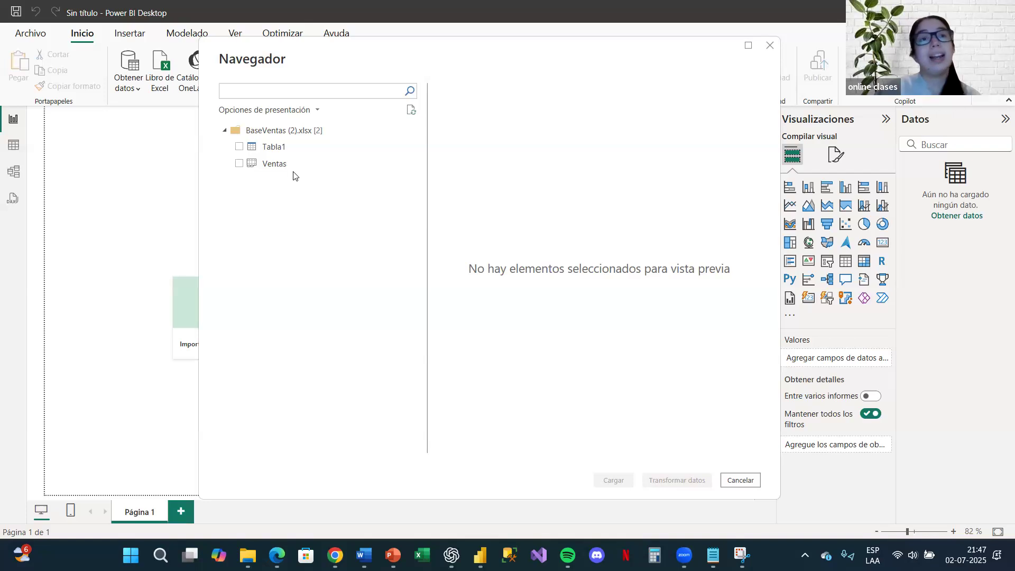
{"action": "left_click", "coordinate": [274, 164]}
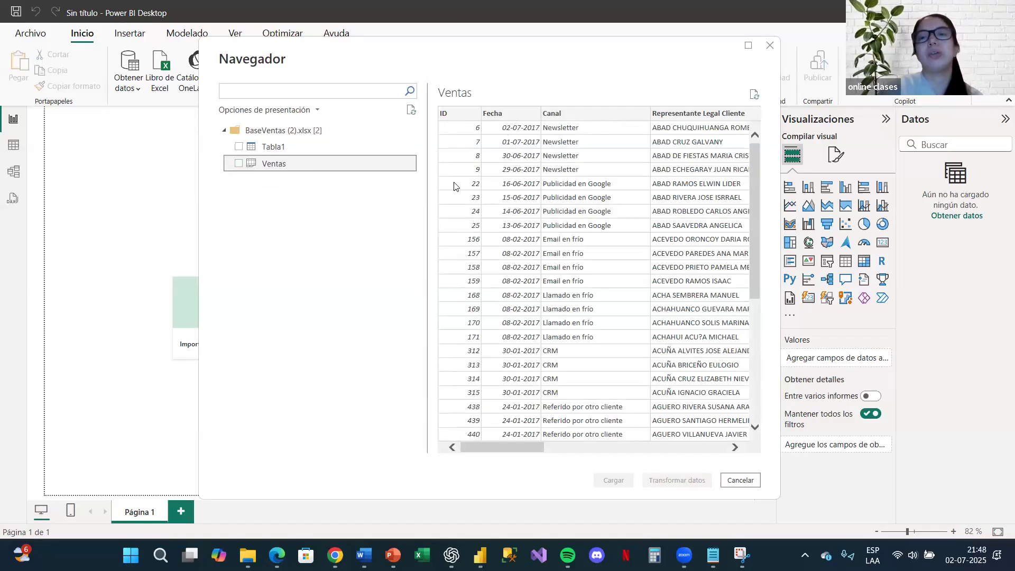
{"action": "left_click", "coordinate": [273, 149]}
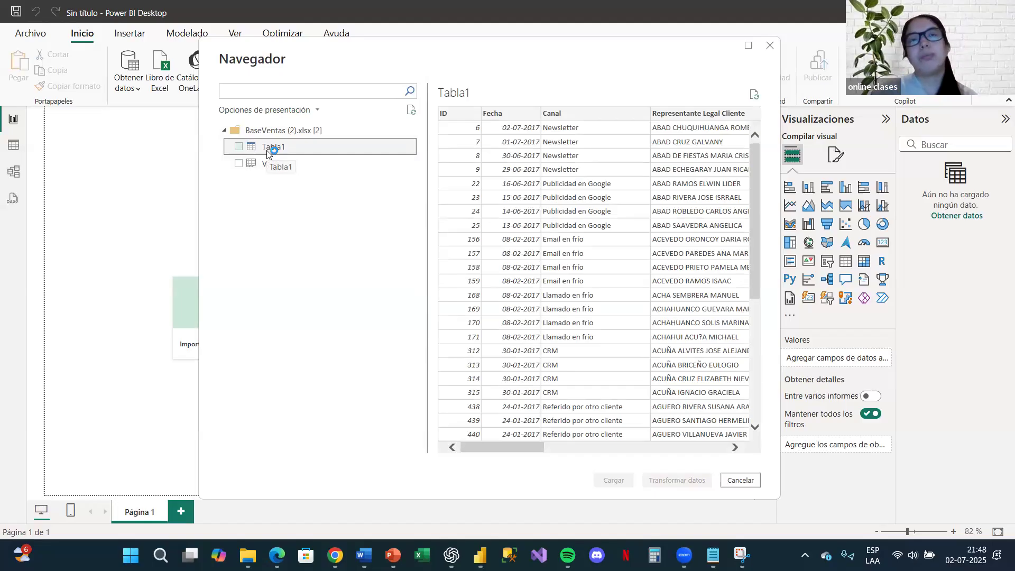
Step: Choose only Tabla1 for import, load it into the data model, and return to the Power BI report
{"action": "left_click", "coordinate": [238, 146]}
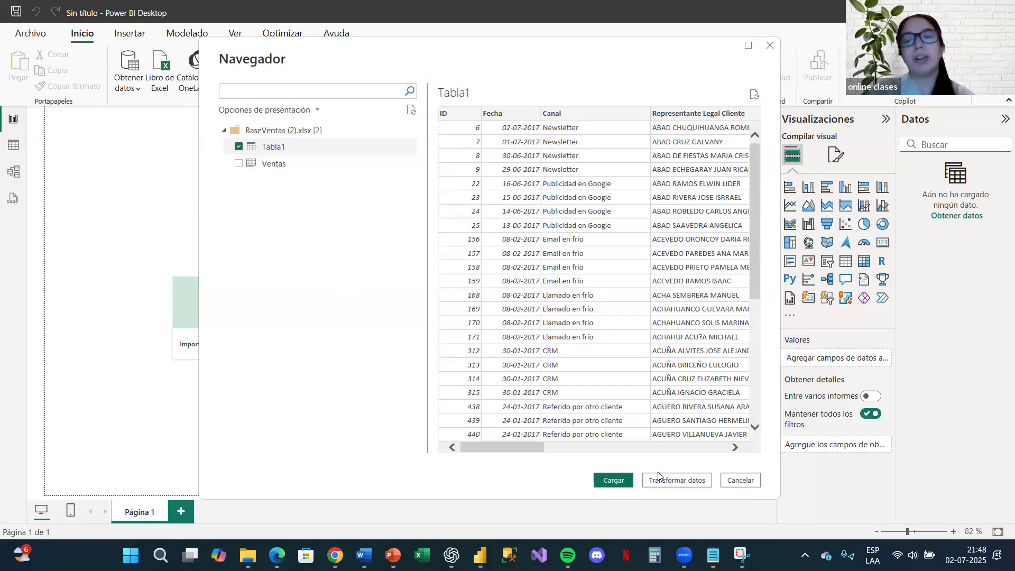
{"action": "left_click", "coordinate": [615, 481]}
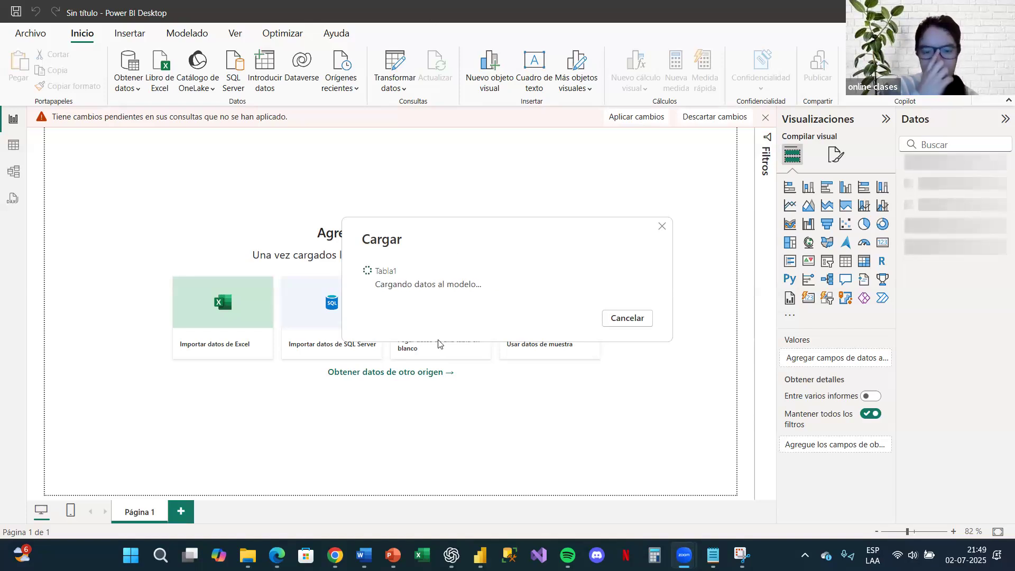
{"action": "key", "text": "alt+Tab"}
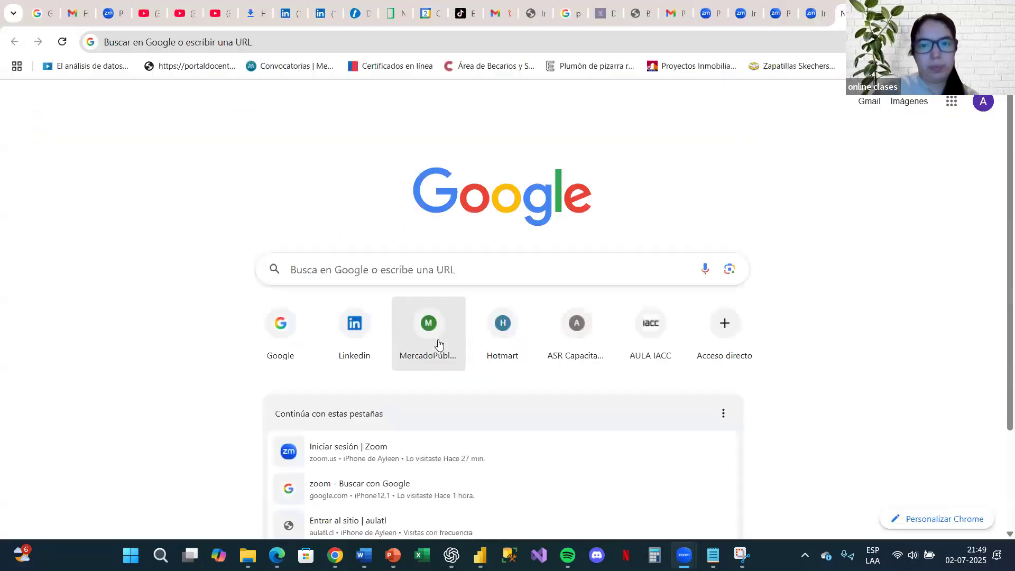
{"action": "left_click", "coordinate": [480, 556]}
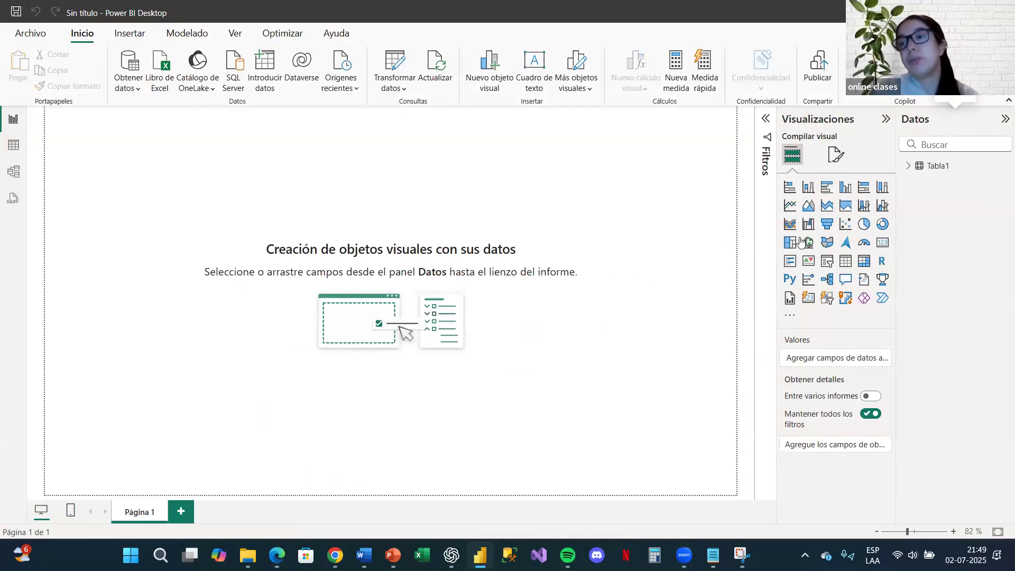
Step: Collapse the Visualizaciones and Datos panes beside the report canvas
{"action": "left_click", "coordinate": [886, 119]}
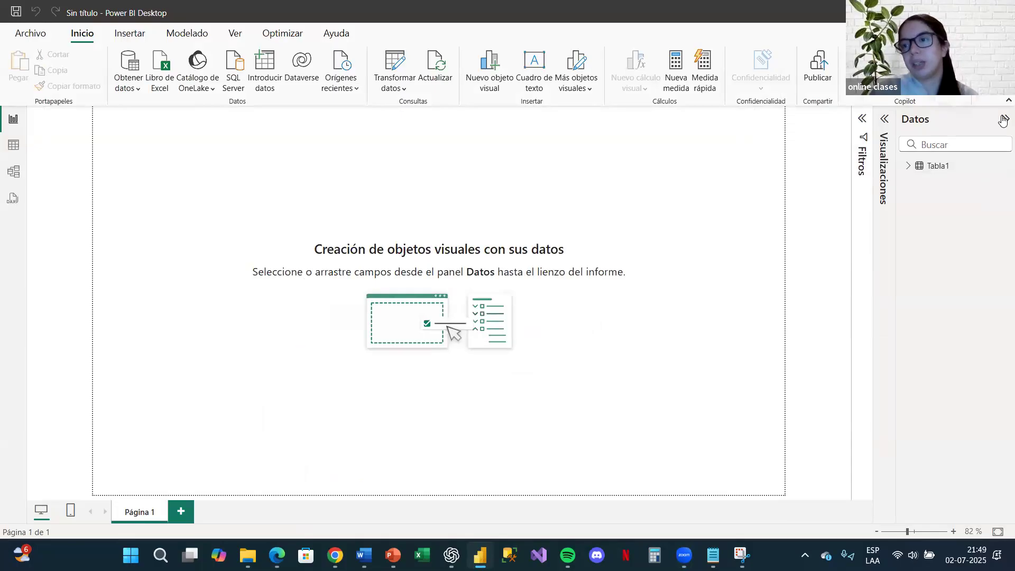
{"action": "left_click", "coordinate": [1003, 121]}
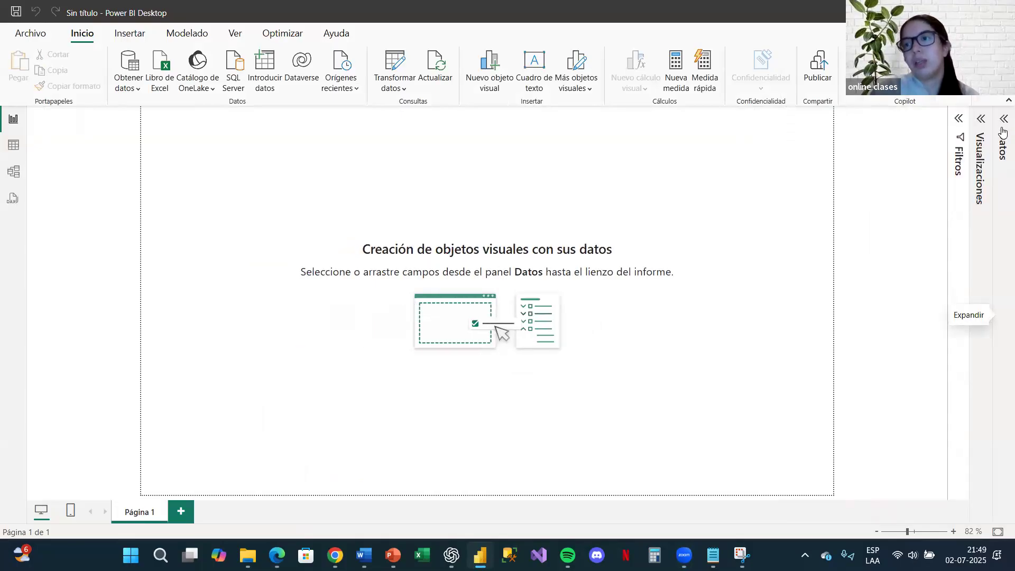
Step: Expand the Visualizaciones and Datos panes, leave Filtros collapsed, and list the fields of Tabla1
{"action": "left_click", "coordinate": [961, 134]}
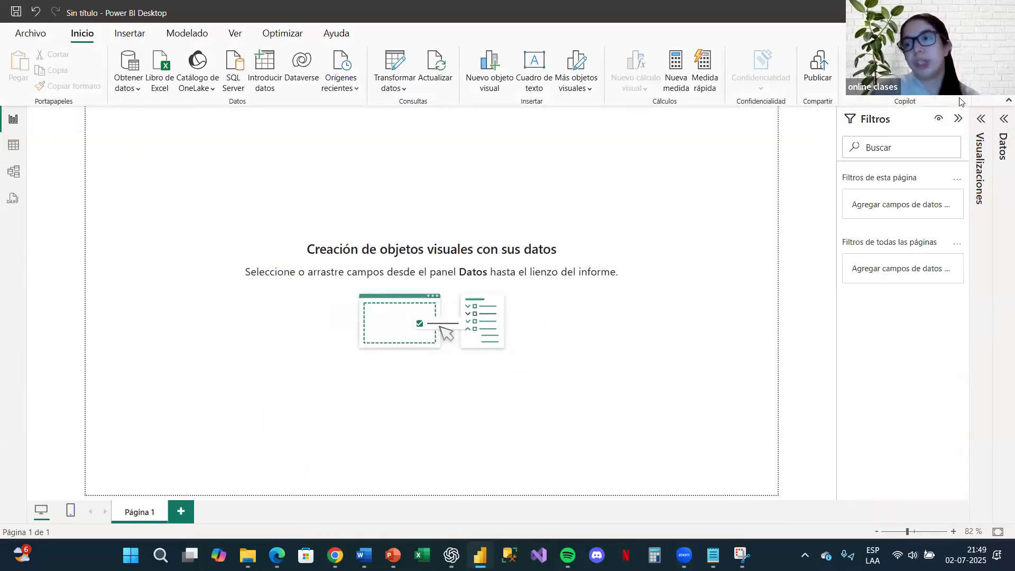
{"action": "left_click", "coordinate": [981, 119]}
{"action": "left_click", "coordinate": [1005, 119]}
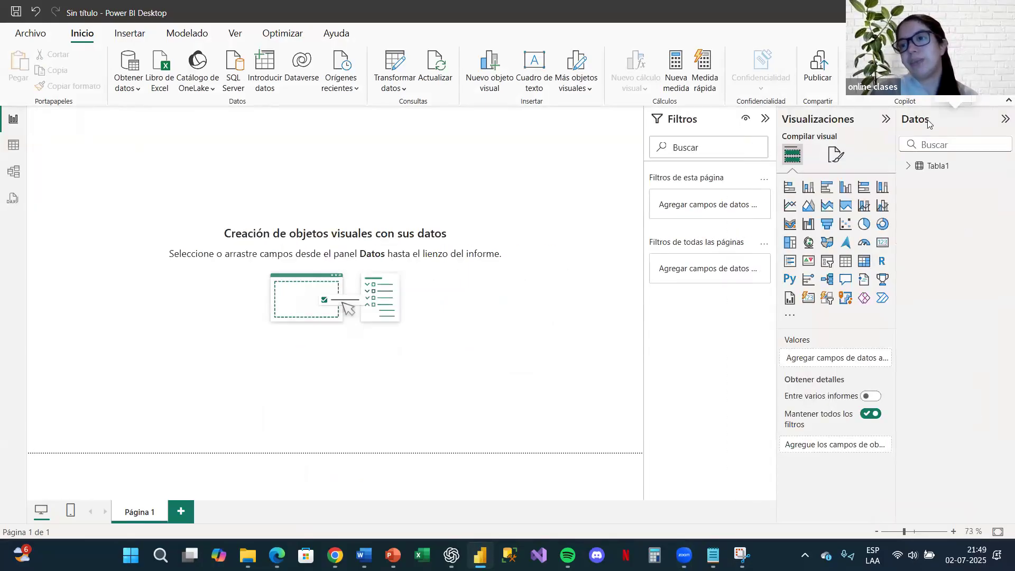
{"action": "left_click", "coordinate": [775, 121]}
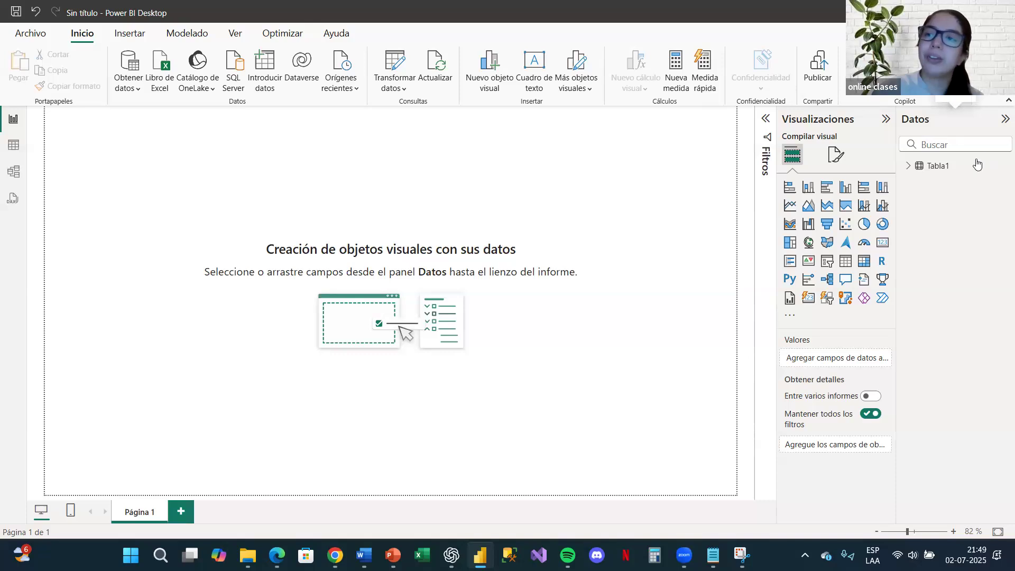
{"action": "mouse_move", "coordinate": [940, 168]}
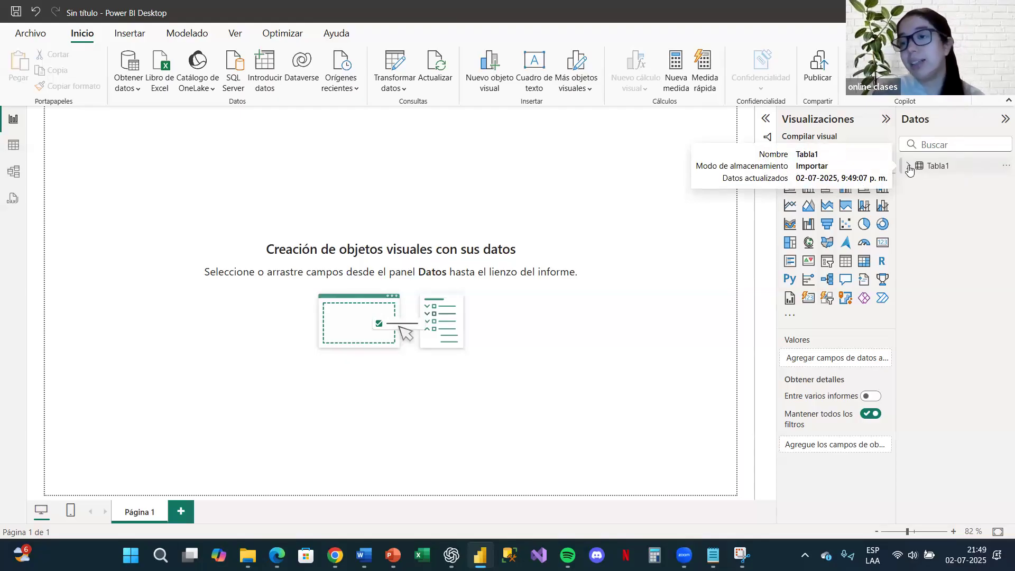
{"action": "left_click", "coordinate": [909, 167]}
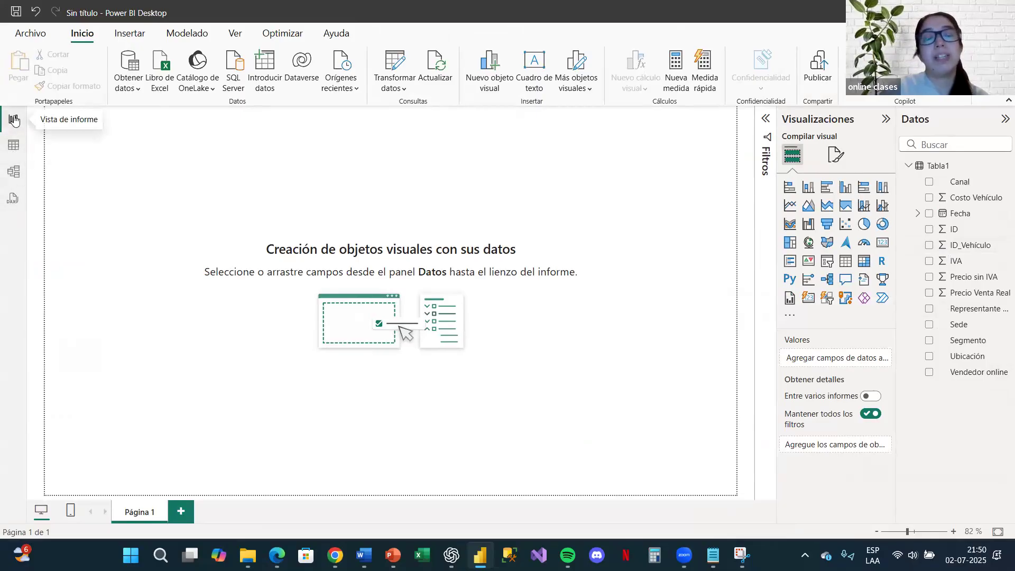
Step: Examine the rows and columns of Tabla1 in table view, from ID through Vendedor online, including the Precio Venta Real column
{"action": "left_click", "coordinate": [21, 143]}
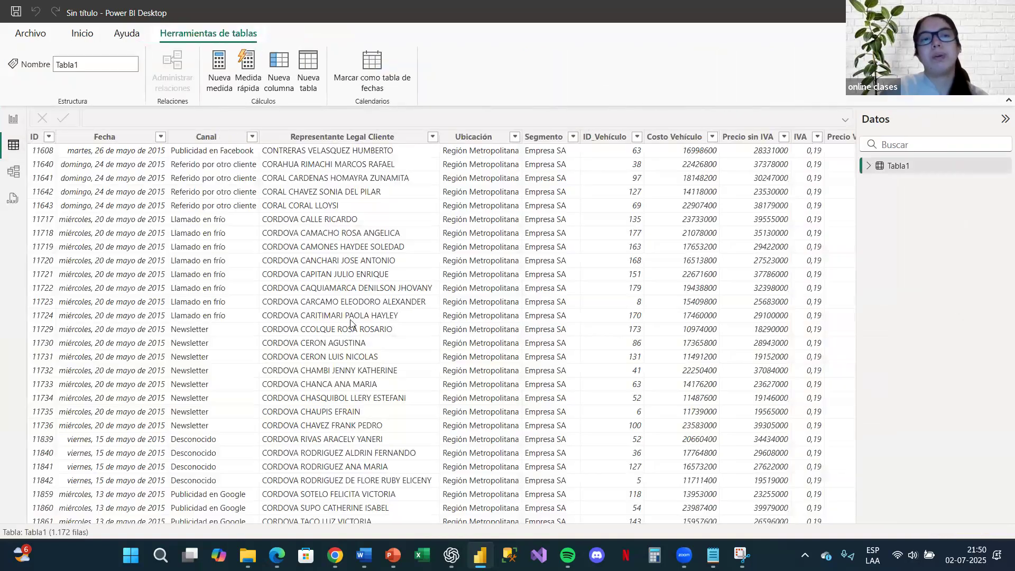
{"action": "scroll", "coordinate": [533, 311], "scroll_direction": "right", "scroll_amount": 3}
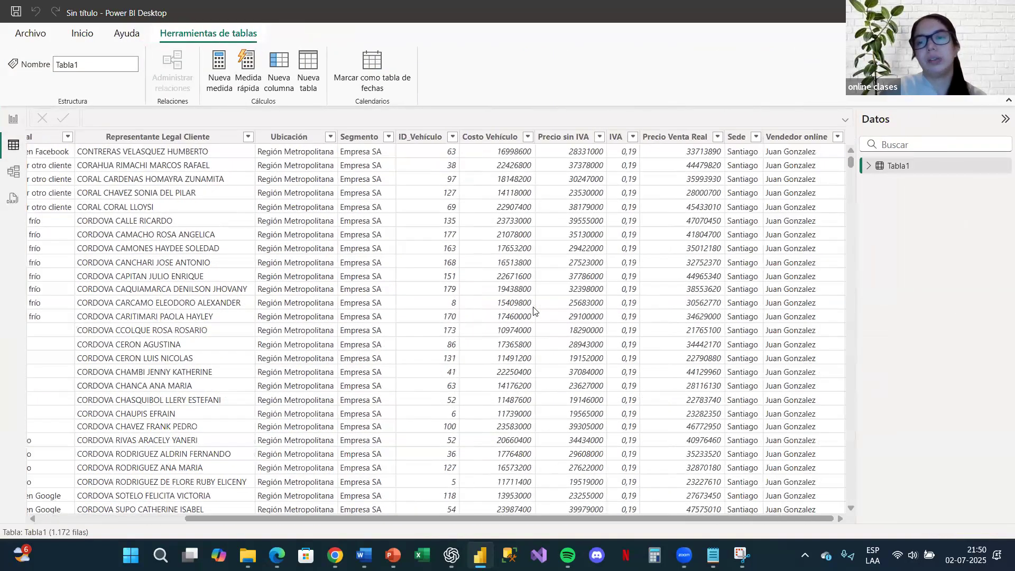
{"action": "scroll", "coordinate": [533, 311], "scroll_direction": "left", "scroll_amount": 3}
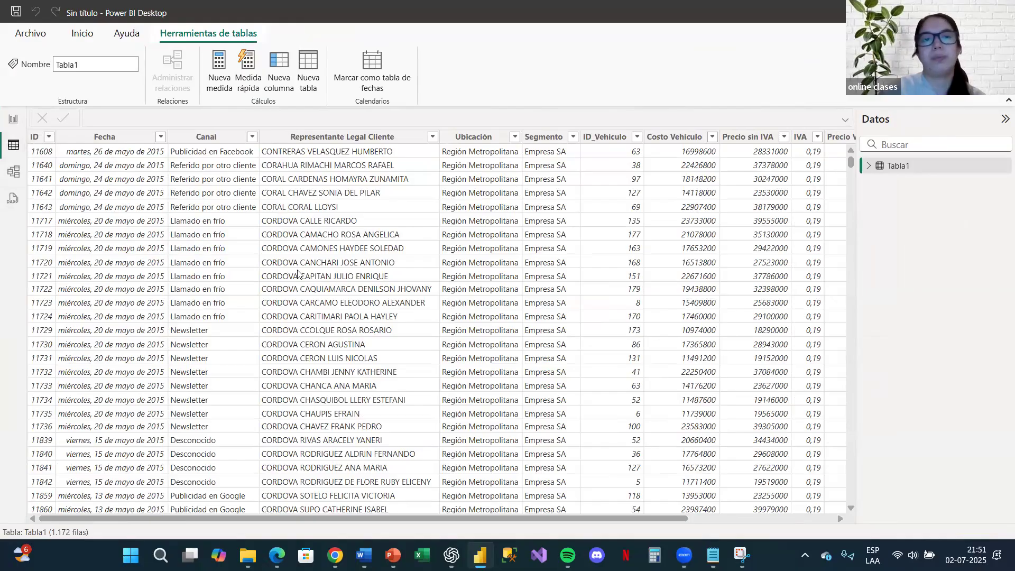
{"action": "scroll", "coordinate": [298, 274], "scroll_direction": "right", "scroll_amount": 3}
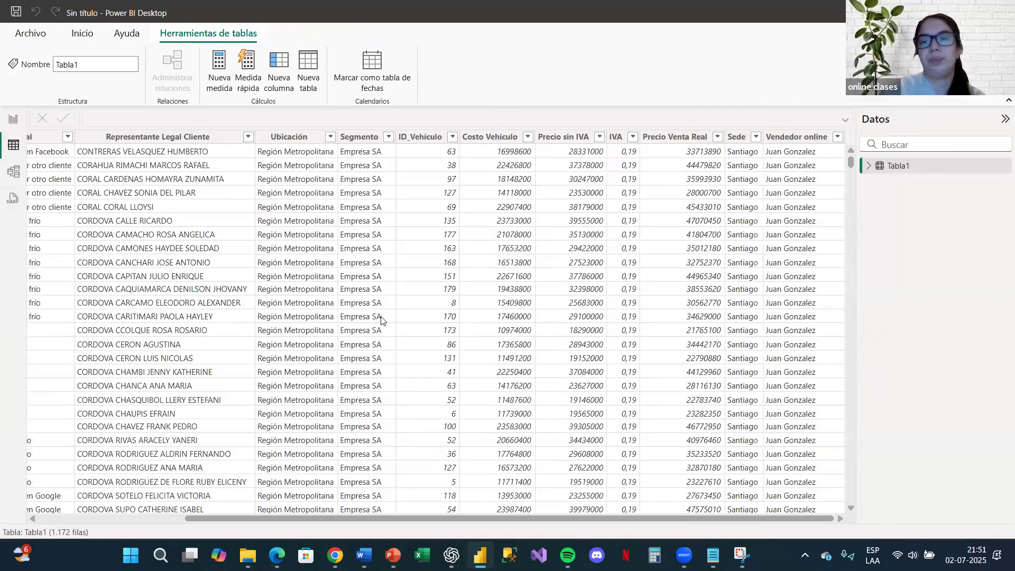
{"action": "scroll", "coordinate": [381, 318], "scroll_direction": "left", "scroll_amount": 3}
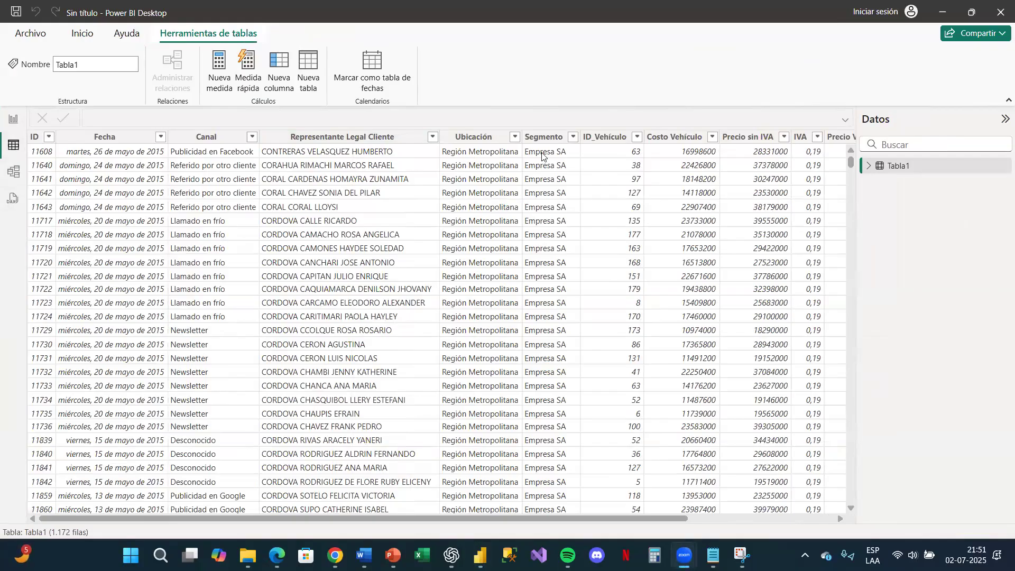
{"action": "scroll", "coordinate": [436, 328], "scroll_direction": "right", "scroll_amount": 3}
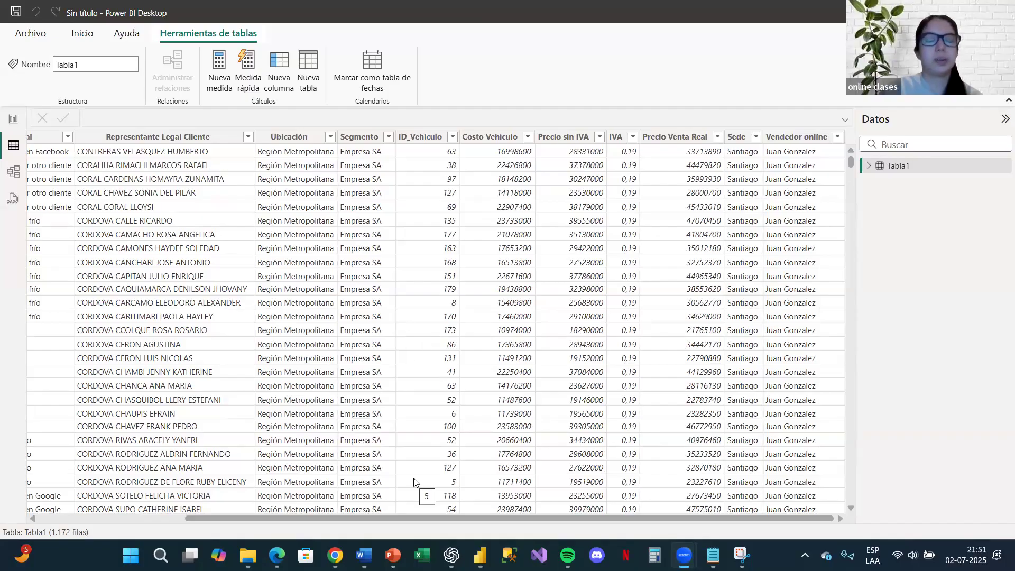
{"action": "left_click", "coordinate": [898, 169]}
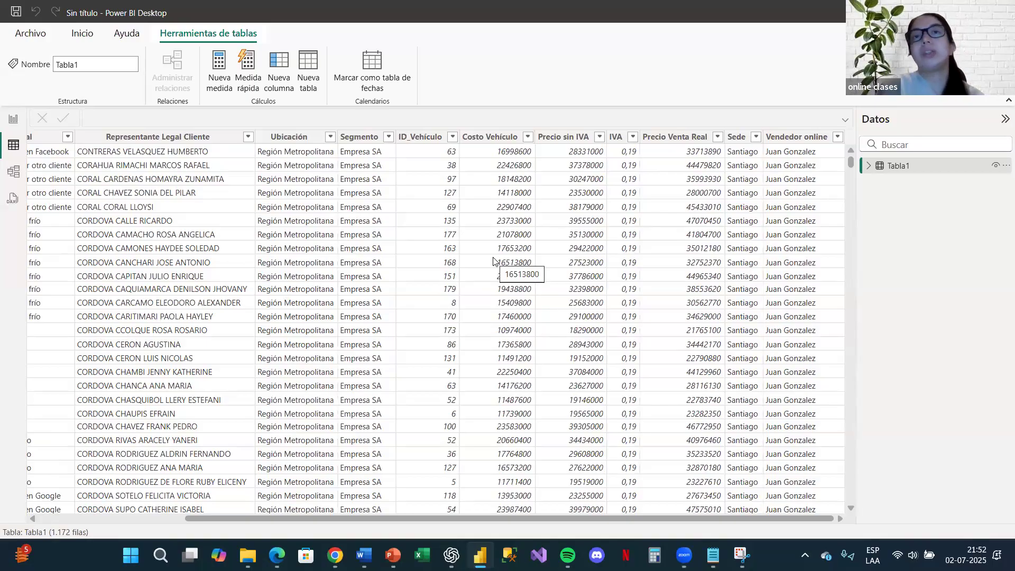
{"action": "left_click", "coordinate": [690, 139]}
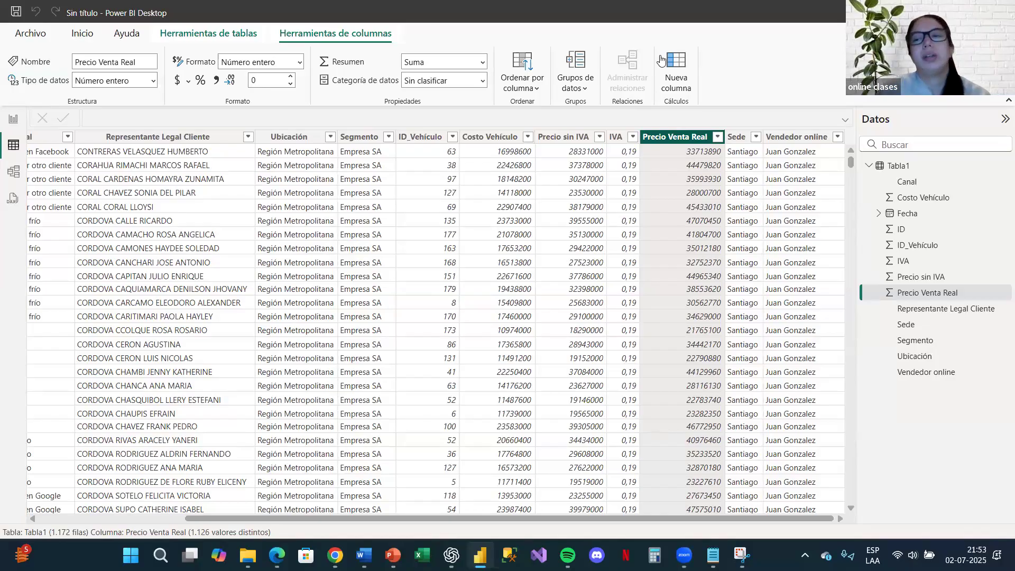
{"action": "left_click", "coordinate": [870, 165]}
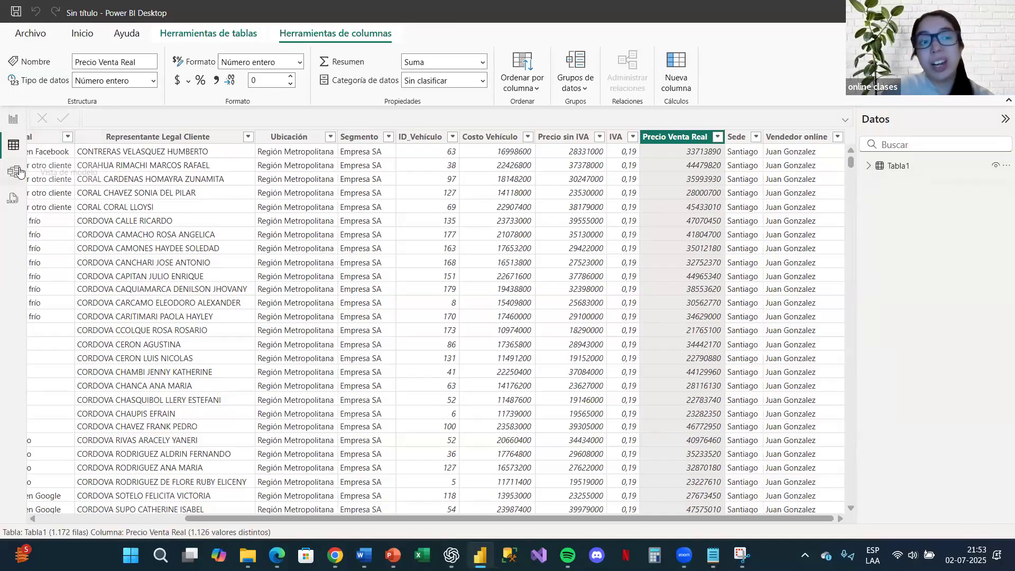
Step: View the Tabla1 card in model view with the Propiedades pane collapsed, and return to the report view
{"action": "left_click", "coordinate": [19, 171]}
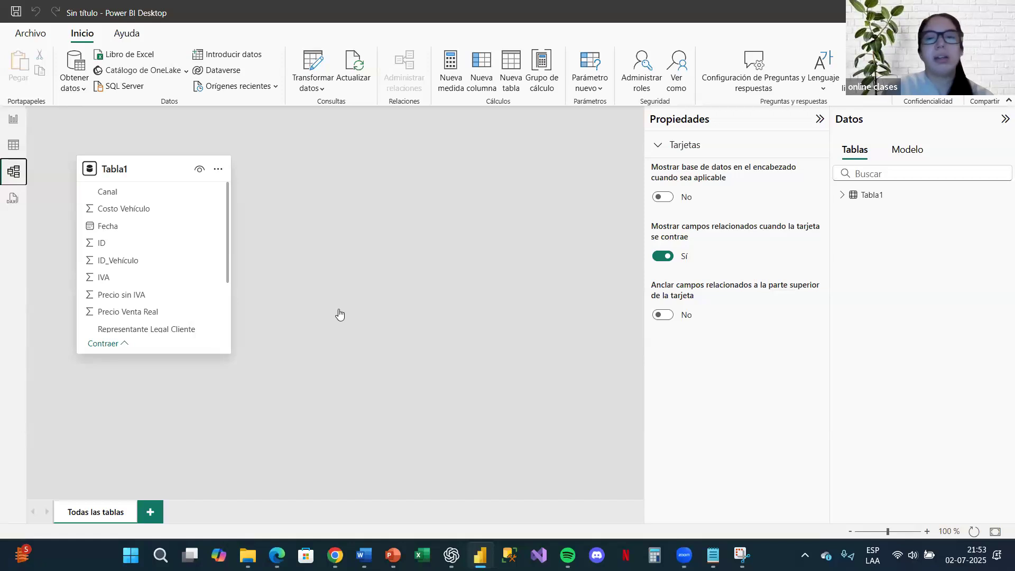
{"action": "left_click", "coordinate": [818, 120]}
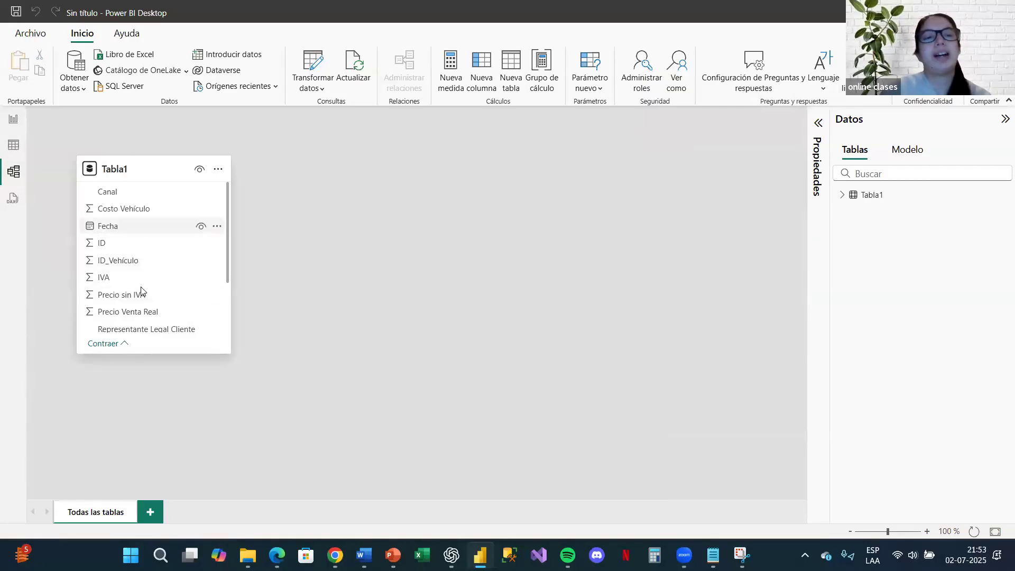
{"action": "left_click", "coordinate": [11, 143]}
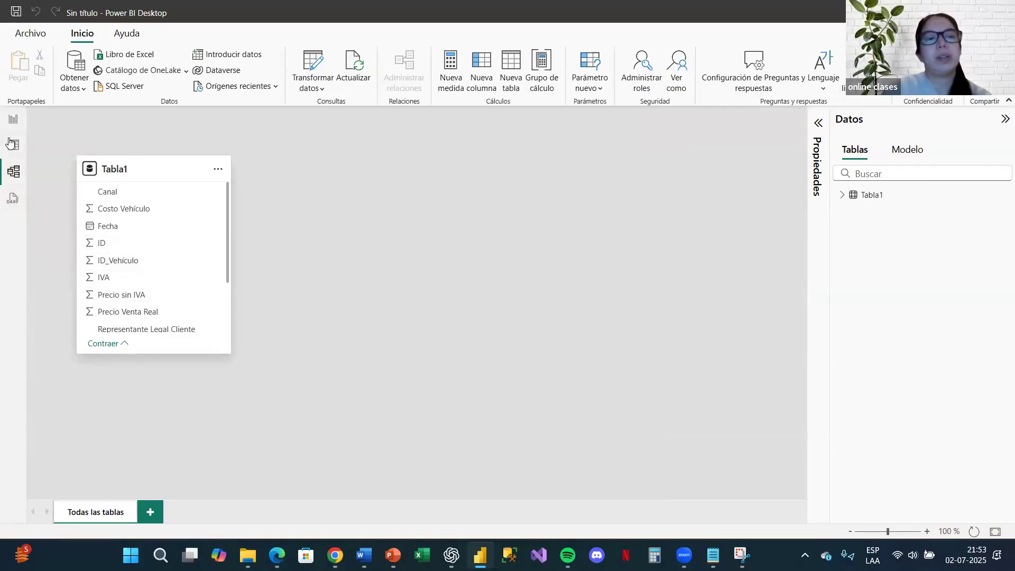
{"action": "left_click", "coordinate": [13, 116]}
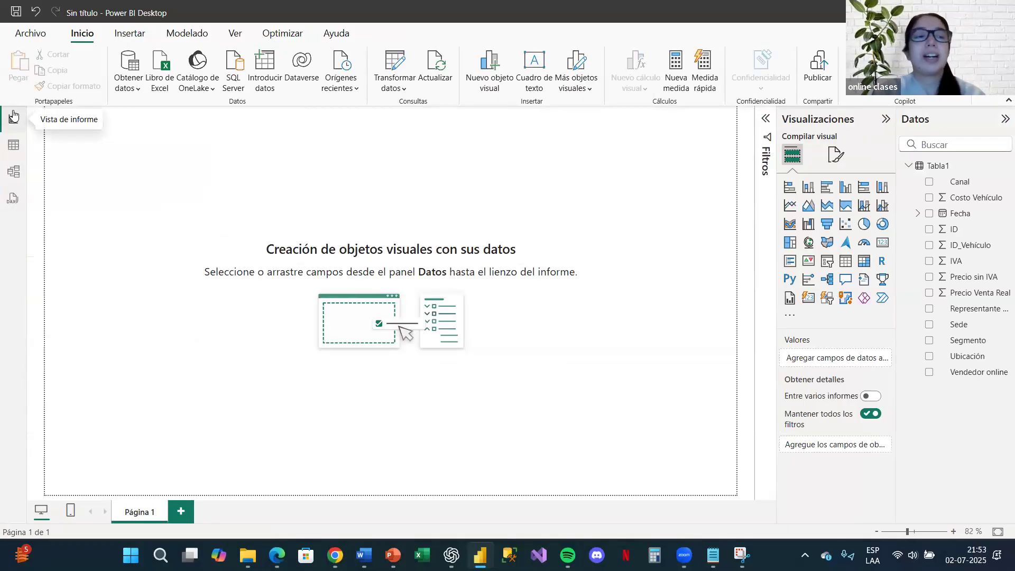
Step: Compare the model view and table view of Tabla1 again, finishing on the blank report page
{"action": "left_click", "coordinate": [13, 171]}
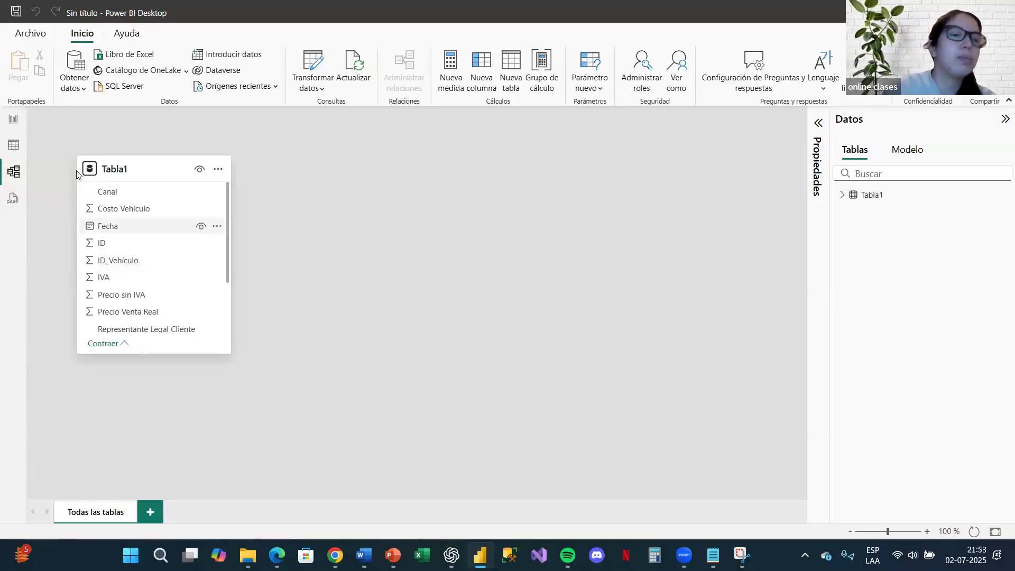
{"action": "left_click", "coordinate": [14, 145]}
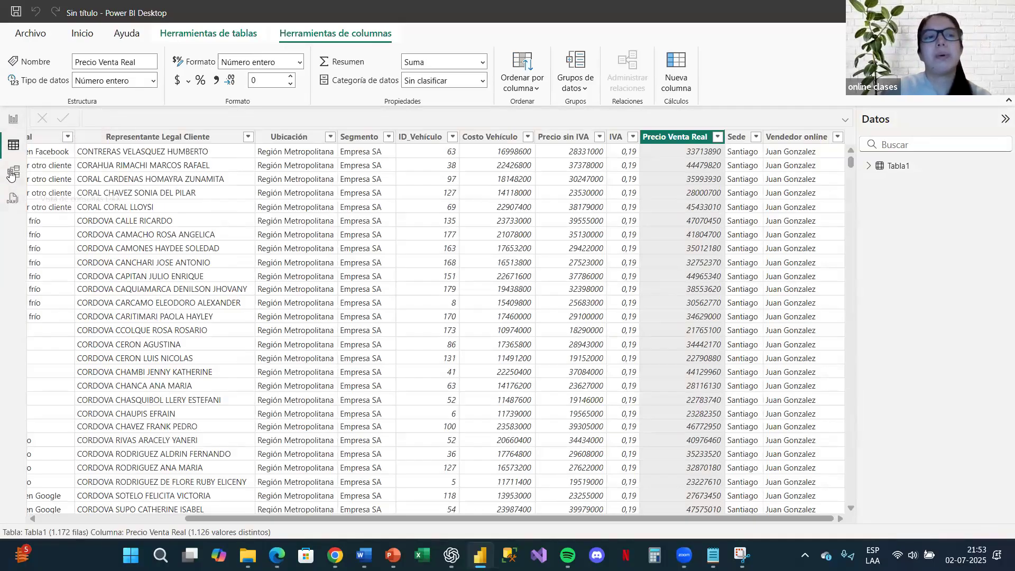
{"action": "left_click", "coordinate": [12, 172]}
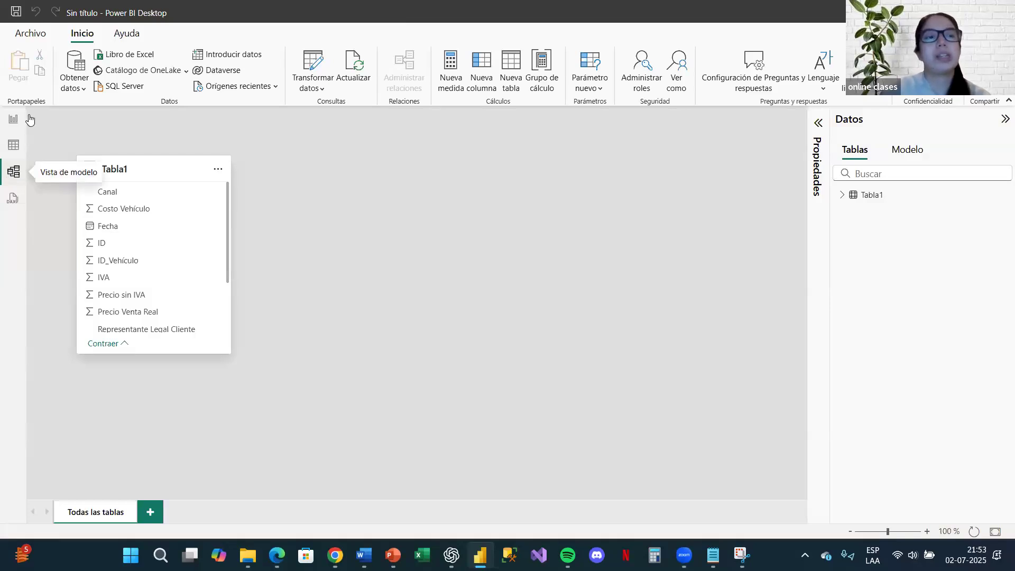
{"action": "left_click", "coordinate": [10, 149]}
{"action": "left_click", "coordinate": [10, 130]}
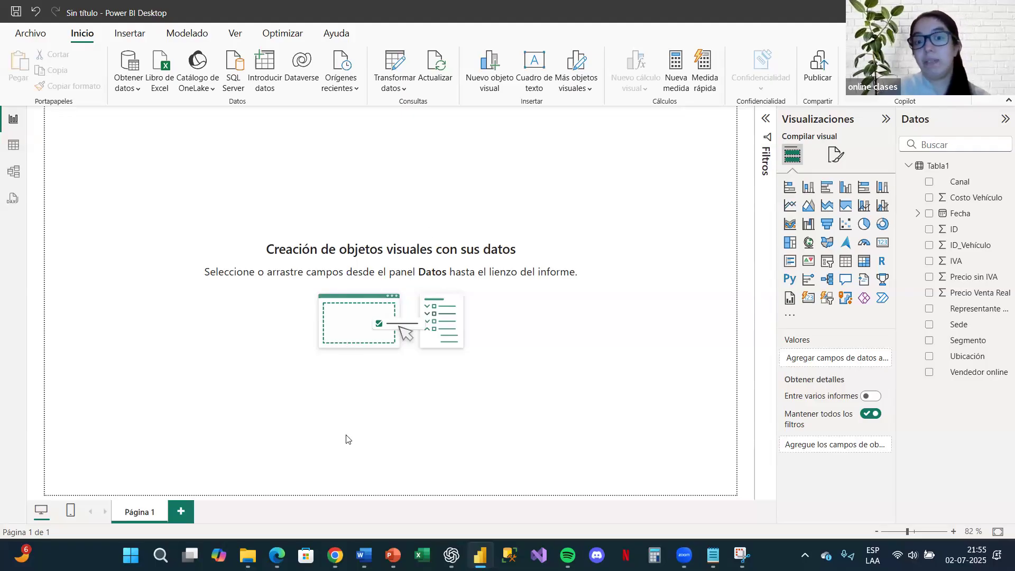
{"action": "left_click", "coordinate": [11, 147]}
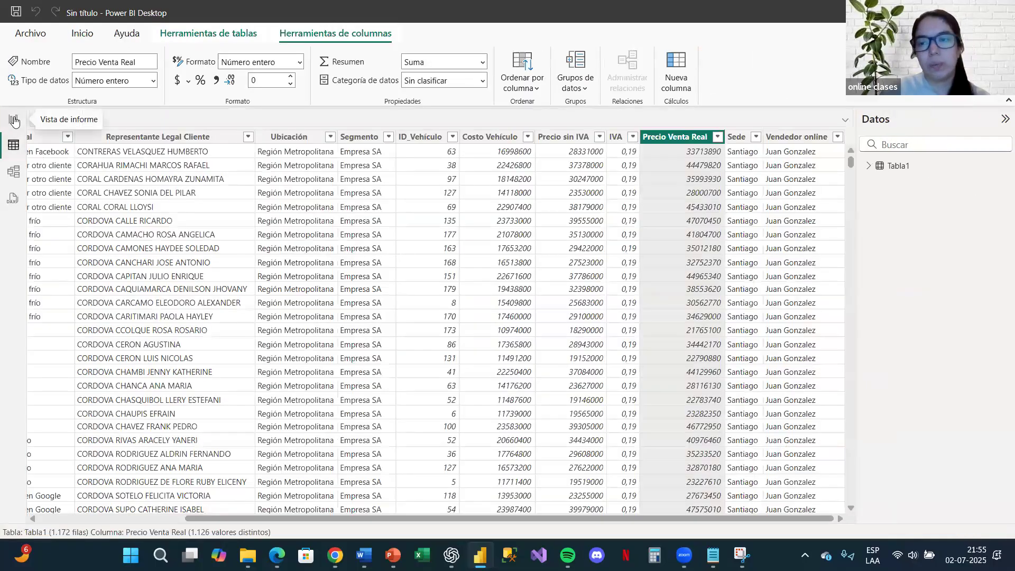
{"action": "left_click", "coordinate": [14, 120]}
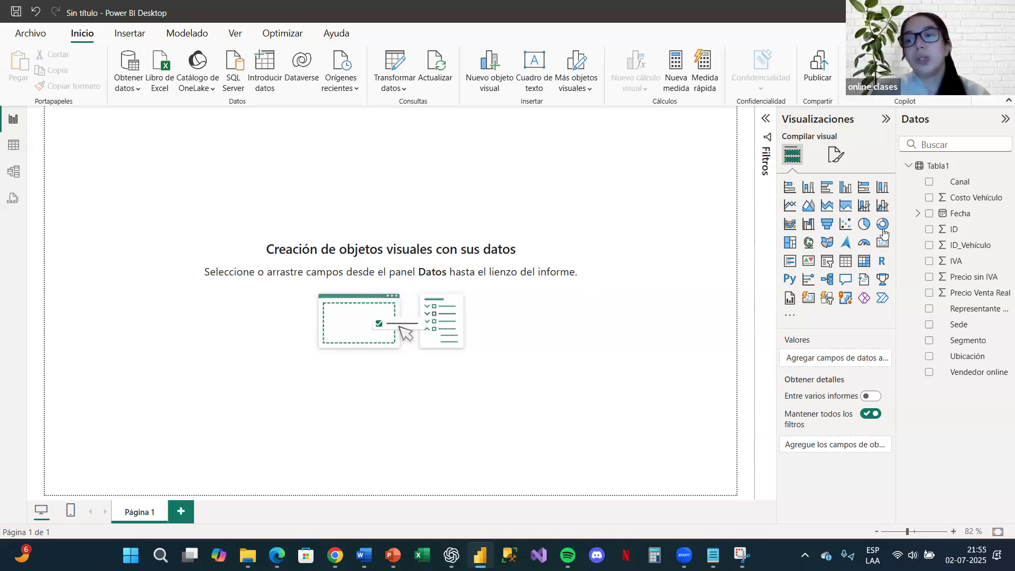
Step: Insert an empty pie chart on Página 1, enlarge it, and place it near the middle of the page
{"action": "left_click", "coordinate": [860, 231]}
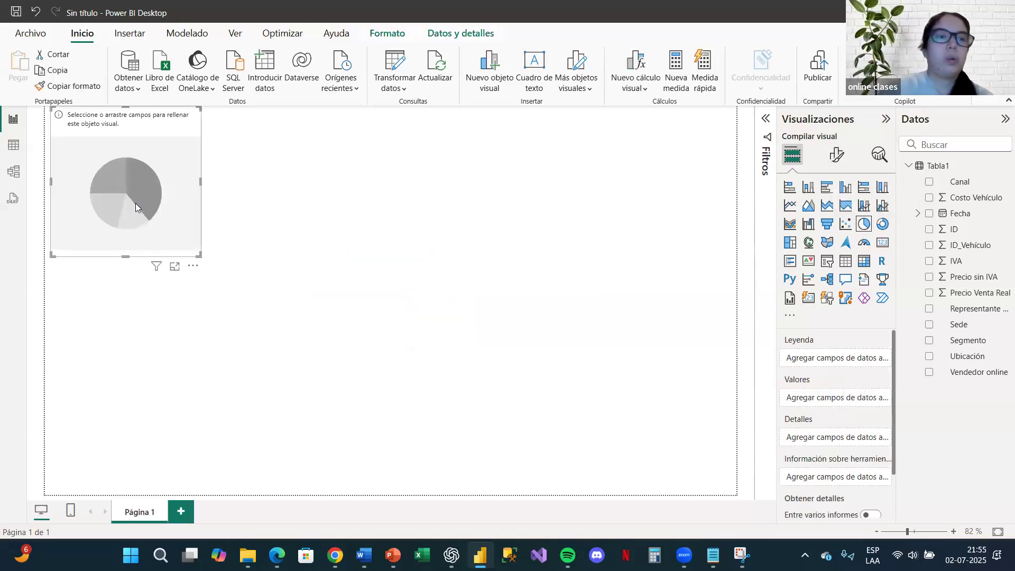
{"action": "left_click_drag", "start_coordinate": [324, 276], "coordinate": [586, 367]}
{"action": "left_click_drag", "start_coordinate": [451, 279], "coordinate": [446, 266]}
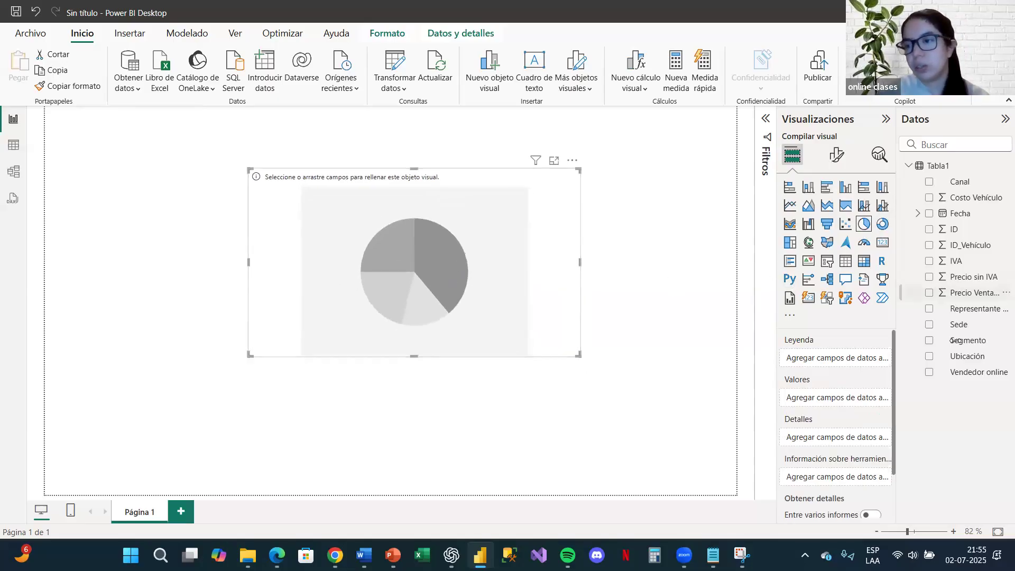
Step: Fill the pie chart with Vendedor online as legend and Precio Venta Real as values, and enlarge and reposition it slightly
{"action": "left_click_drag", "start_coordinate": [966, 379], "coordinate": [459, 285]}
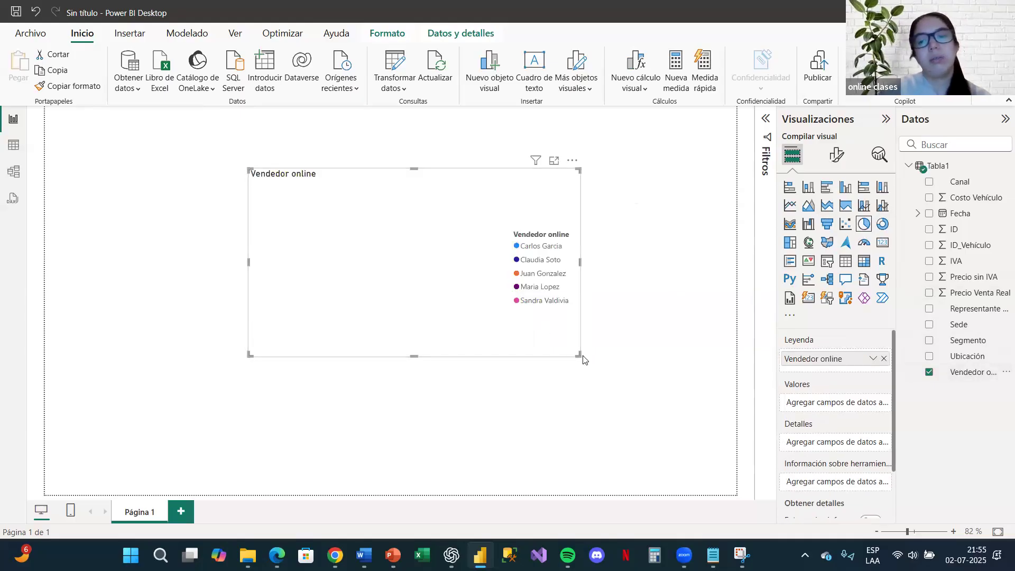
{"action": "left_click_drag", "start_coordinate": [582, 360], "coordinate": [616, 416]}
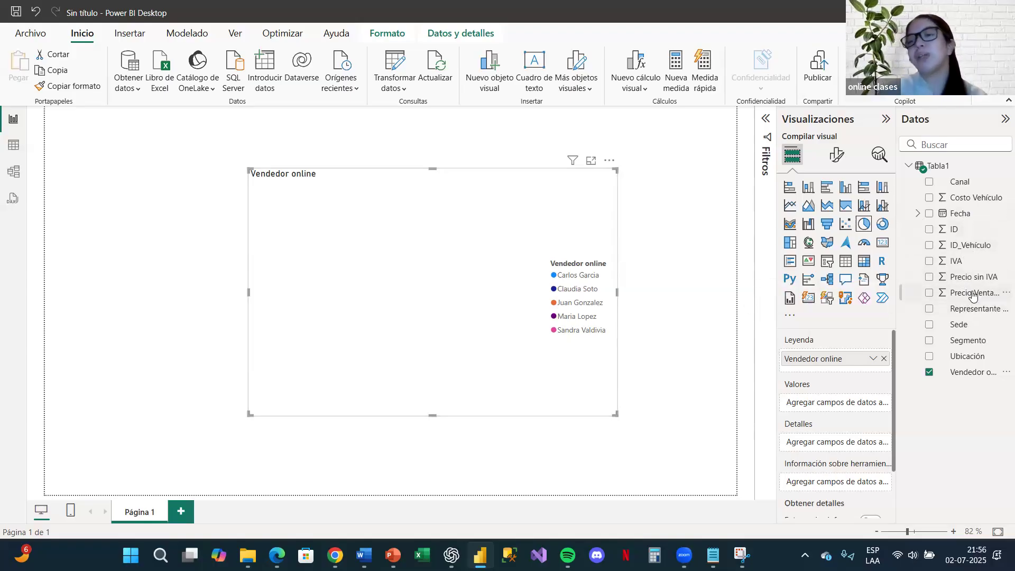
{"action": "left_click_drag", "start_coordinate": [972, 294], "coordinate": [486, 292]}
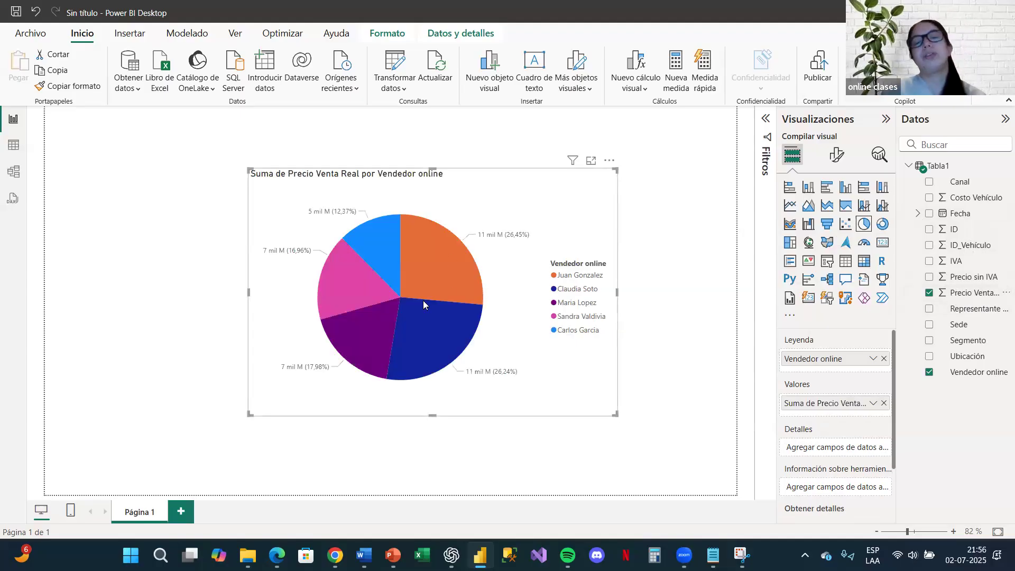
{"action": "mouse_move", "coordinate": [424, 304]}
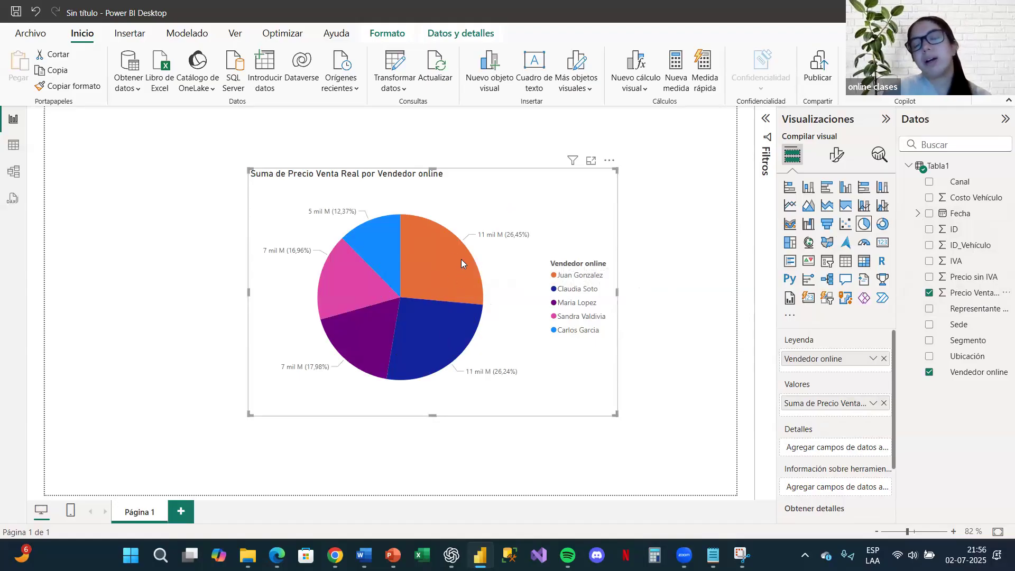
{"action": "left_click_drag", "start_coordinate": [459, 278], "coordinate": [457, 299]}
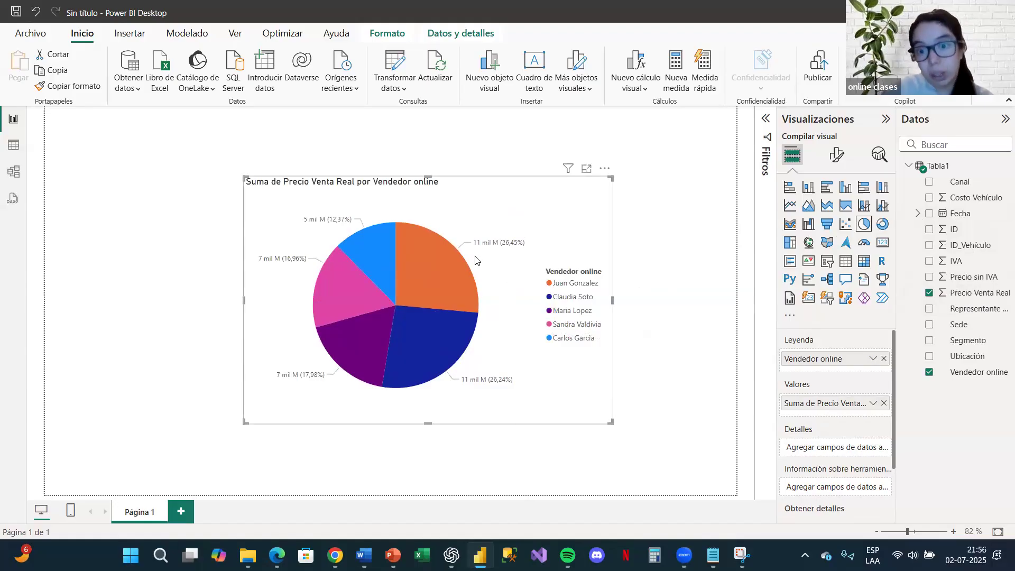
Step: Examine the pie chart's slices, percentage labels and Vendedor online legend at about 200% zoom
{"action": "scroll", "coordinate": [514, 251], "scroll_direction": "up", "scroll_amount": 5, "text": "ctrl"}
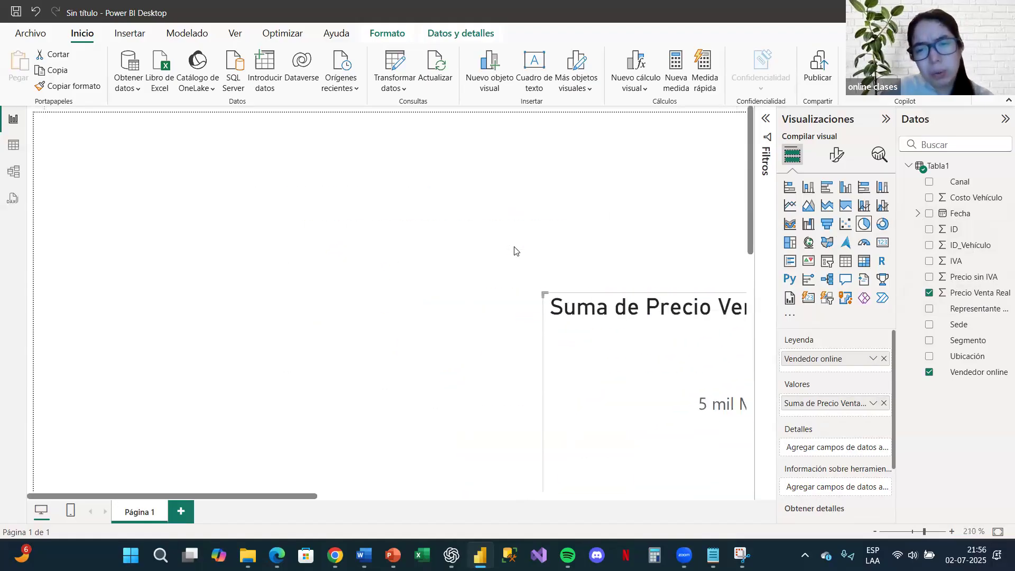
{"action": "scroll", "coordinate": [467, 356], "scroll_direction": "right", "scroll_amount": 4}
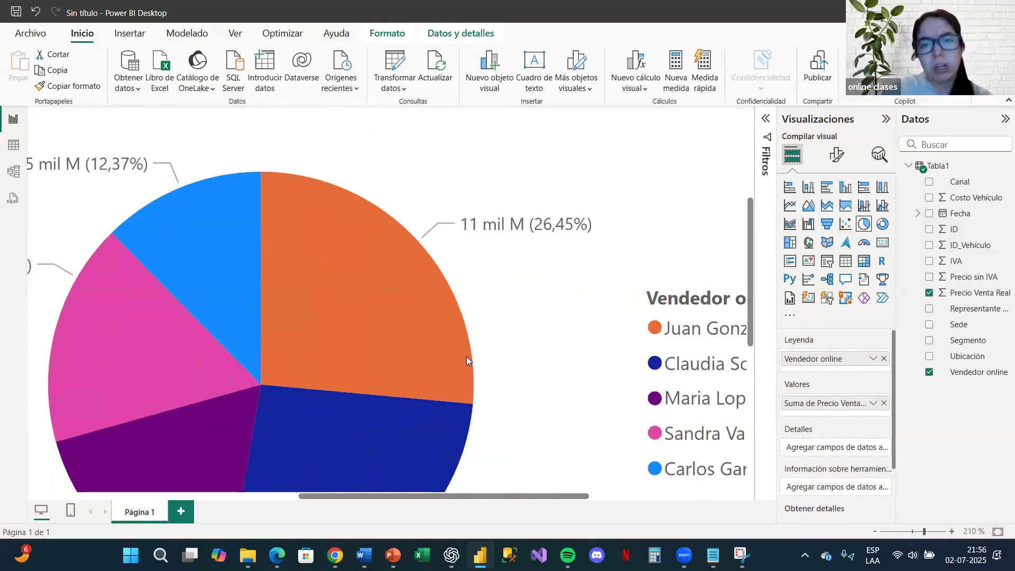
{"action": "scroll", "coordinate": [466, 356], "scroll_direction": "down", "scroll_amount": 3}
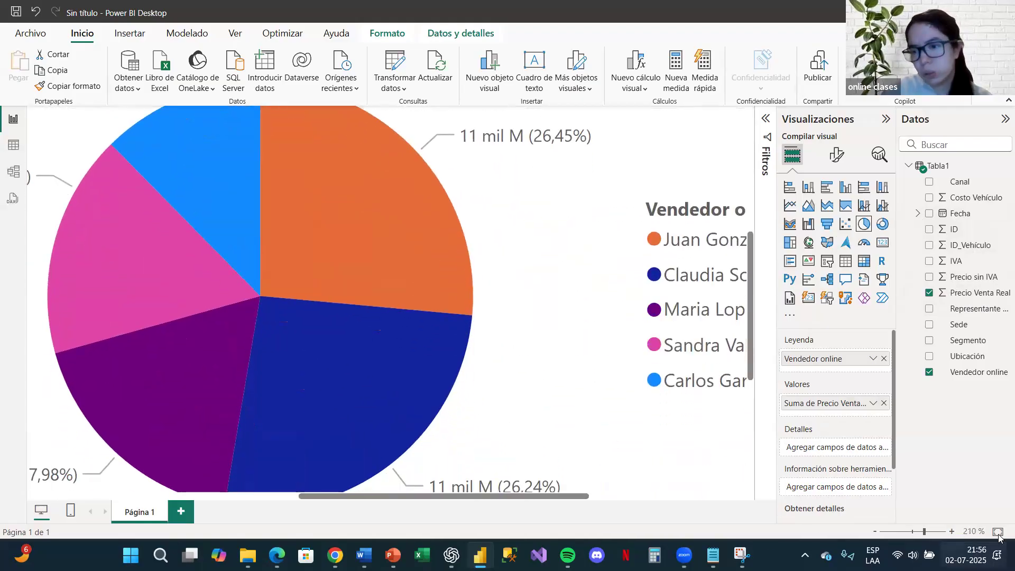
{"action": "left_click", "coordinate": [875, 531]}
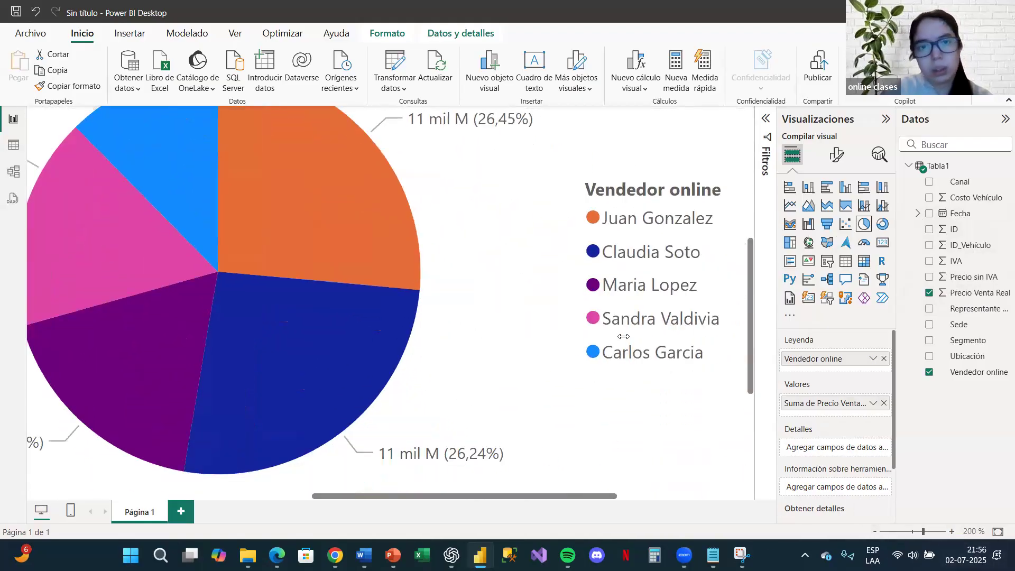
{"action": "scroll", "coordinate": [492, 140], "scroll_direction": "up", "scroll_amount": 1}
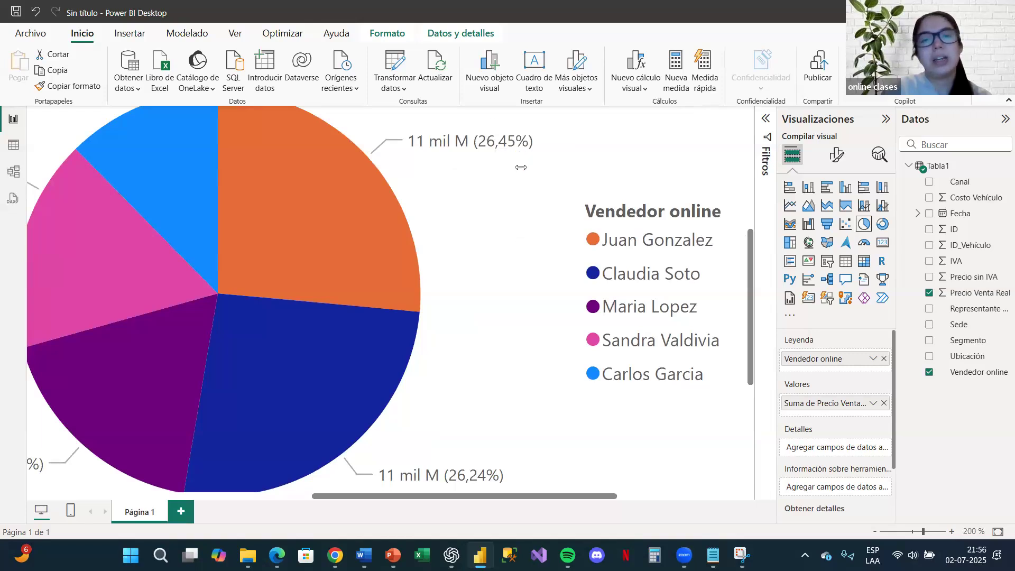
{"action": "scroll", "coordinate": [487, 226], "scroll_direction": "down", "scroll_amount": 3}
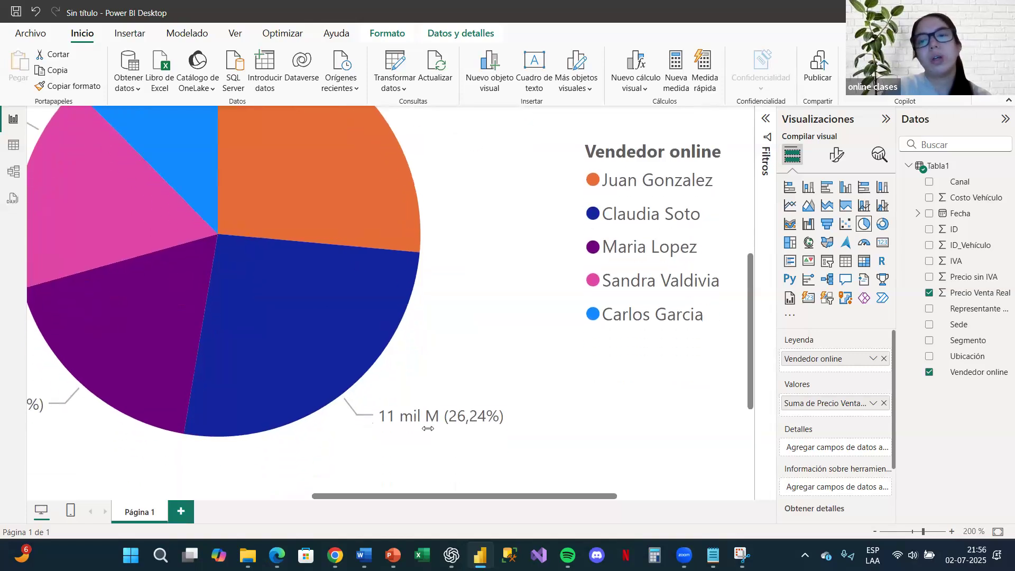
{"action": "scroll", "coordinate": [455, 419], "scroll_direction": "up", "scroll_amount": 4}
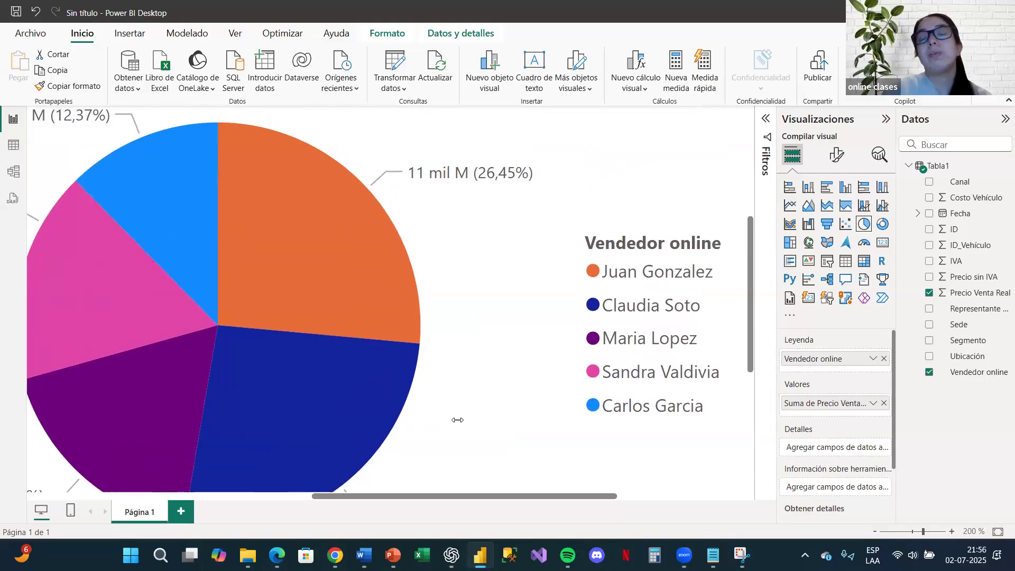
{"action": "scroll", "coordinate": [457, 419], "scroll_direction": "down", "scroll_amount": 4}
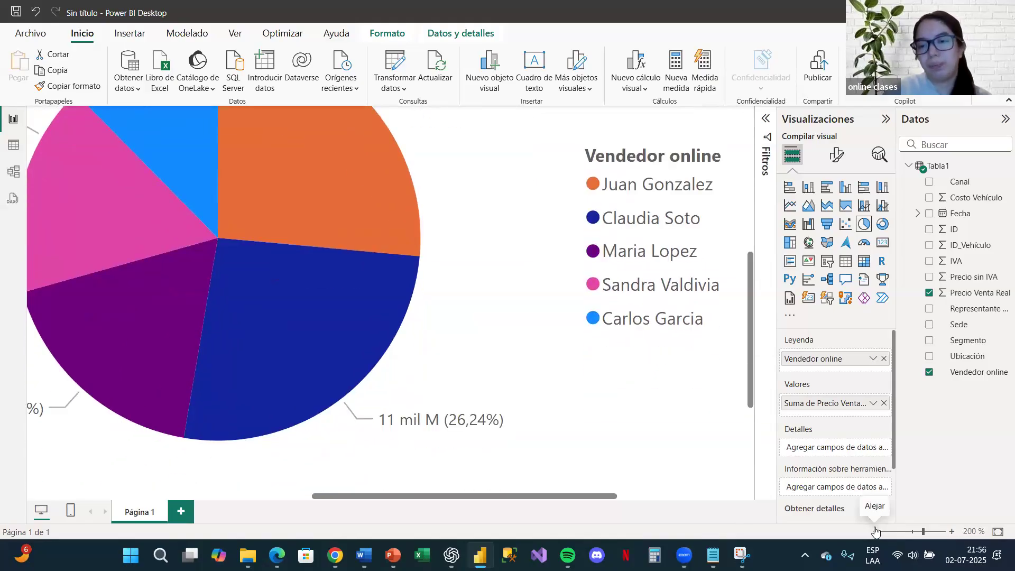
Step: Reduce the report page zoom gradually to 80%, checking the pie chart along the way, until the whole page fits
{"action": "left_click", "coordinate": [875, 531]}
{"action": "left_click", "coordinate": [875, 531]}
{"action": "left_click", "coordinate": [876, 531]}
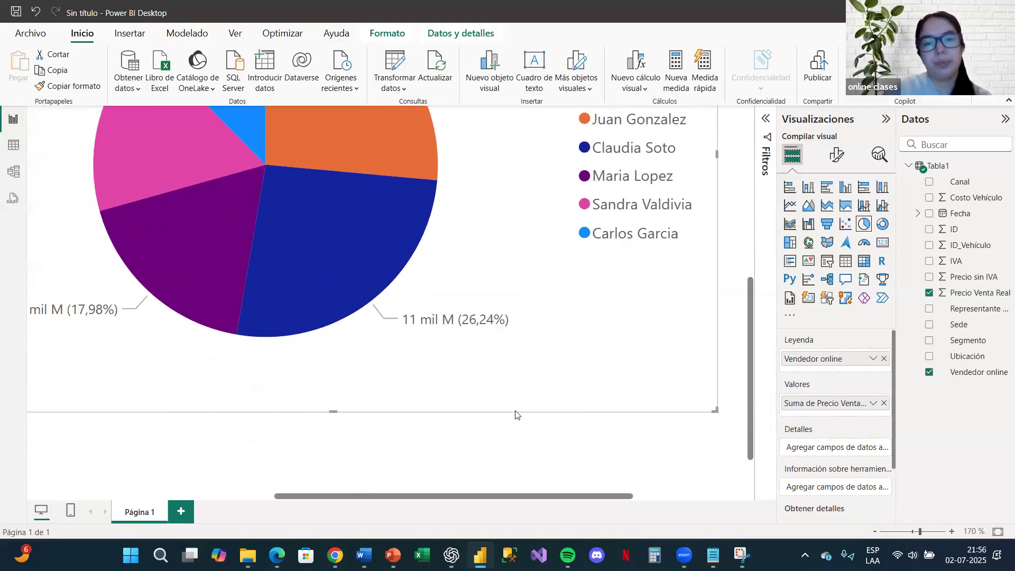
{"action": "scroll", "coordinate": [517, 415], "scroll_direction": "left", "scroll_amount": 6}
{"action": "scroll", "coordinate": [517, 416], "scroll_direction": "up", "scroll_amount": 5}
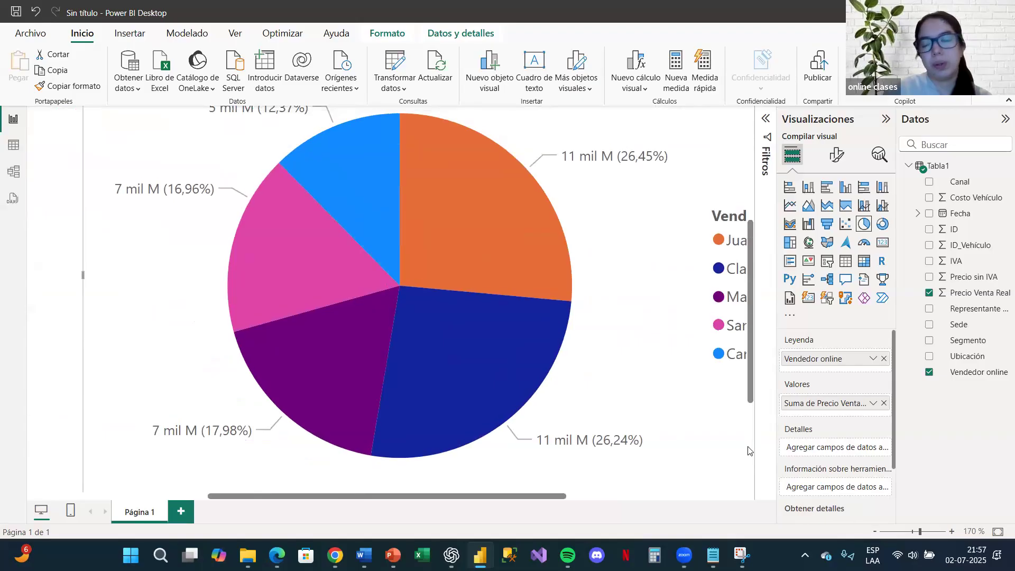
{"action": "left_click", "coordinate": [876, 532]}
{"action": "left_click", "coordinate": [876, 531]}
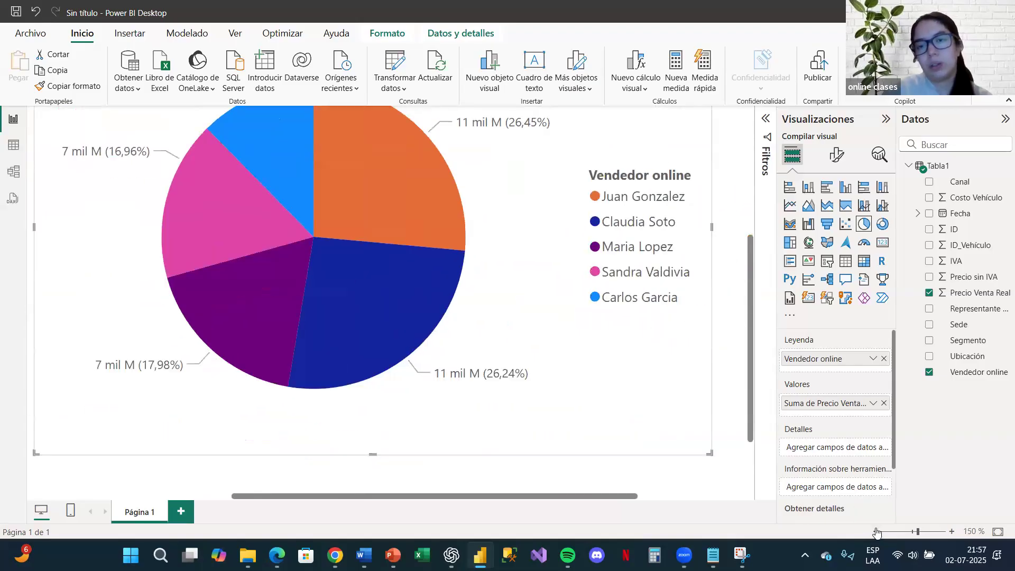
{"action": "left_click", "coordinate": [875, 532]}
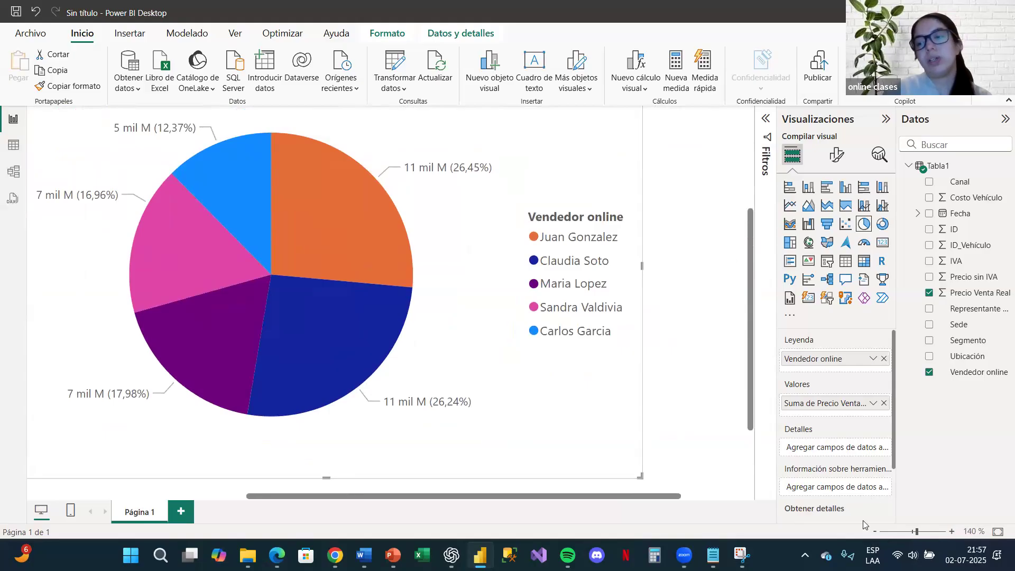
{"action": "left_click", "coordinate": [876, 531]}
{"action": "left_click", "coordinate": [876, 531]}
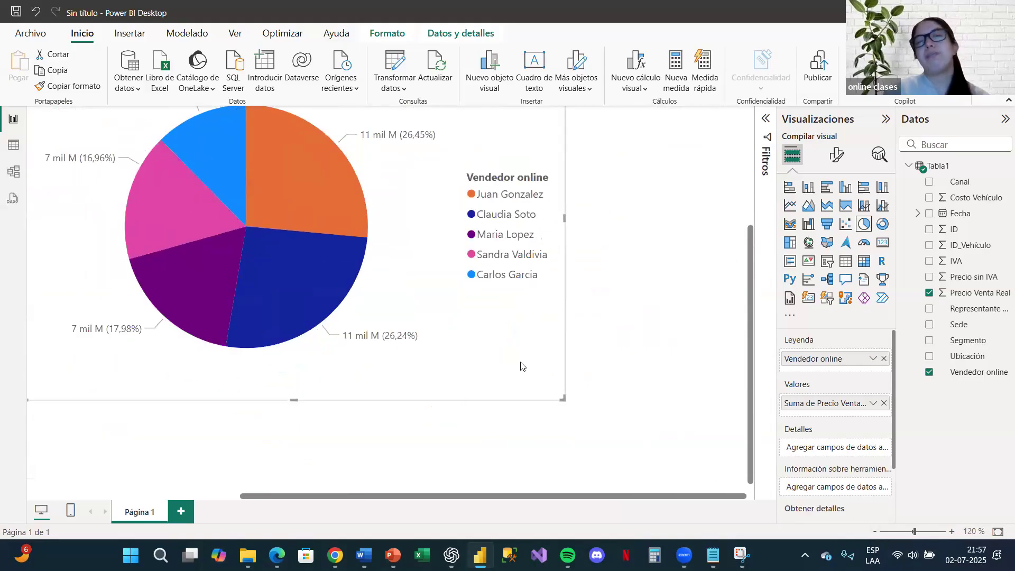
{"action": "scroll", "coordinate": [521, 366], "scroll_direction": "up", "scroll_amount": 2}
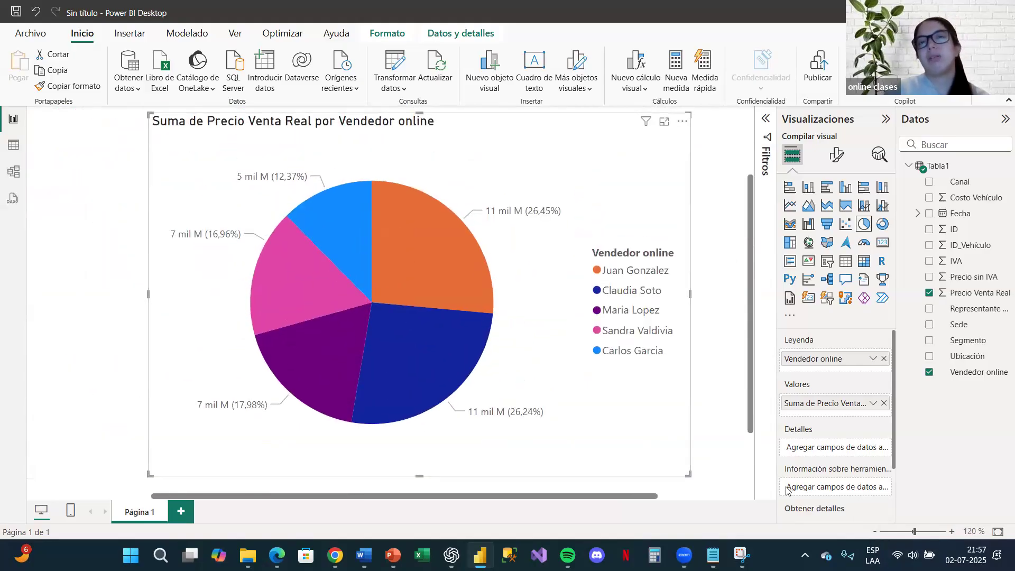
{"action": "left_click", "coordinate": [874, 533]}
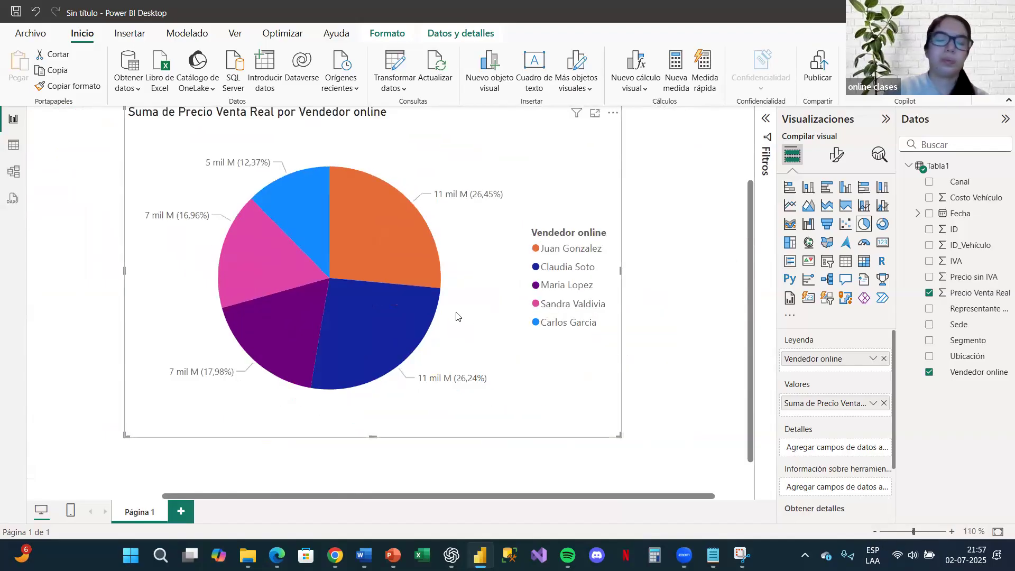
{"action": "scroll", "coordinate": [453, 316], "scroll_direction": "left", "scroll_amount": 3}
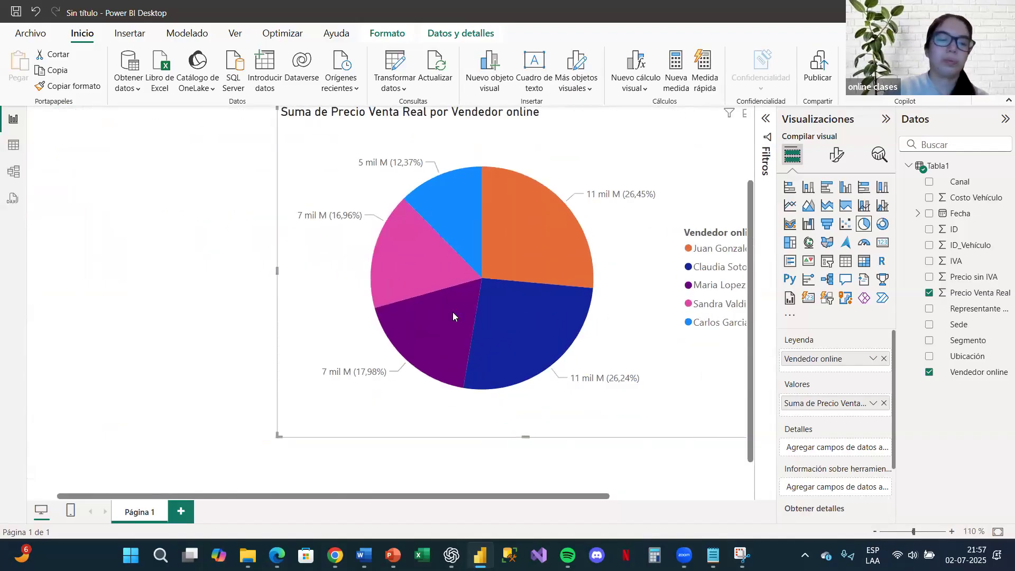
{"action": "left_click", "coordinate": [875, 532]}
{"action": "left_click", "coordinate": [875, 532]}
{"action": "left_click", "coordinate": [875, 531]}
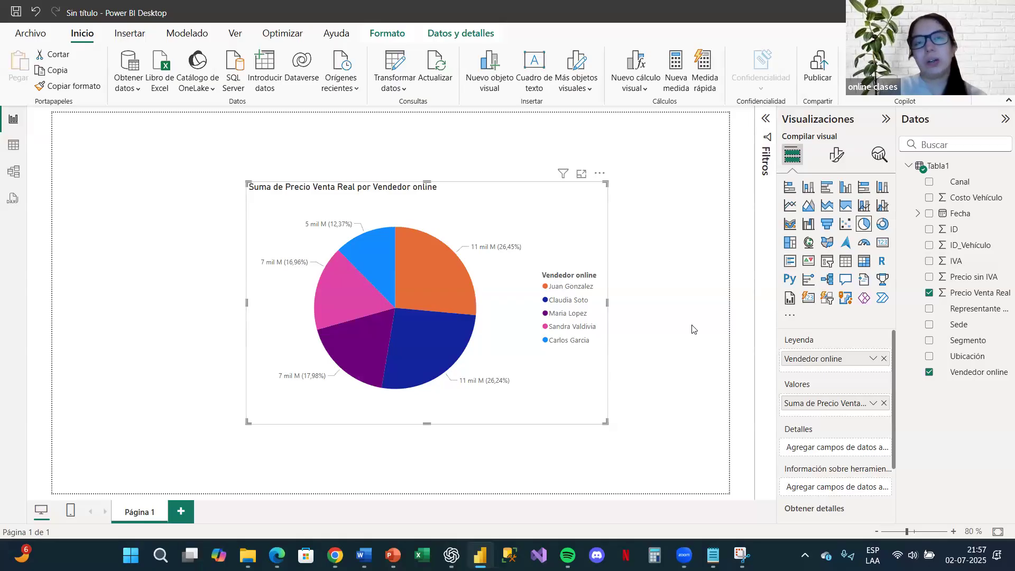
Step: Move the pie chart up on Página 1 so that it sits near the page's upper edge
{"action": "left_click", "coordinate": [960, 229]}
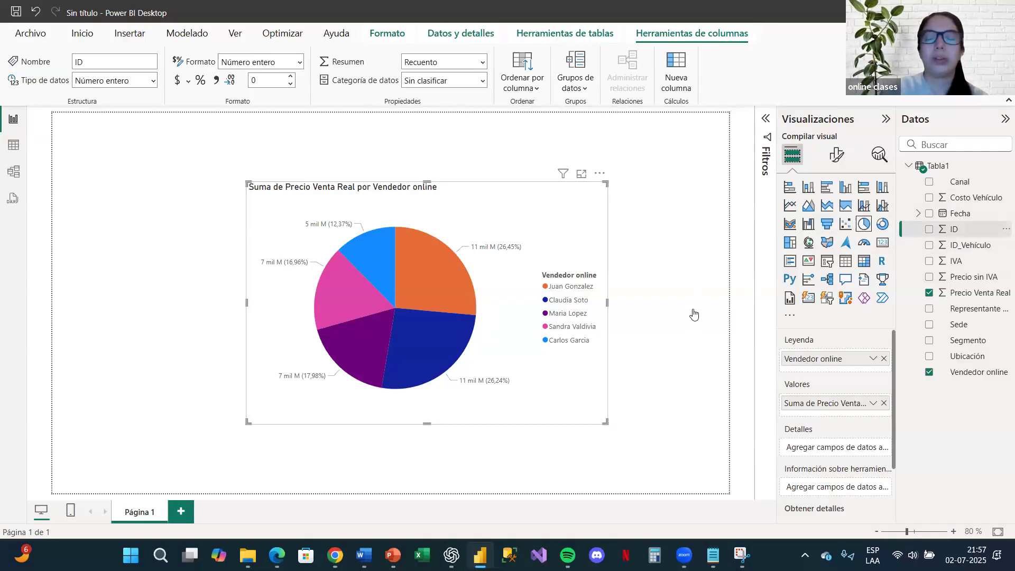
{"action": "left_click", "coordinate": [642, 263]}
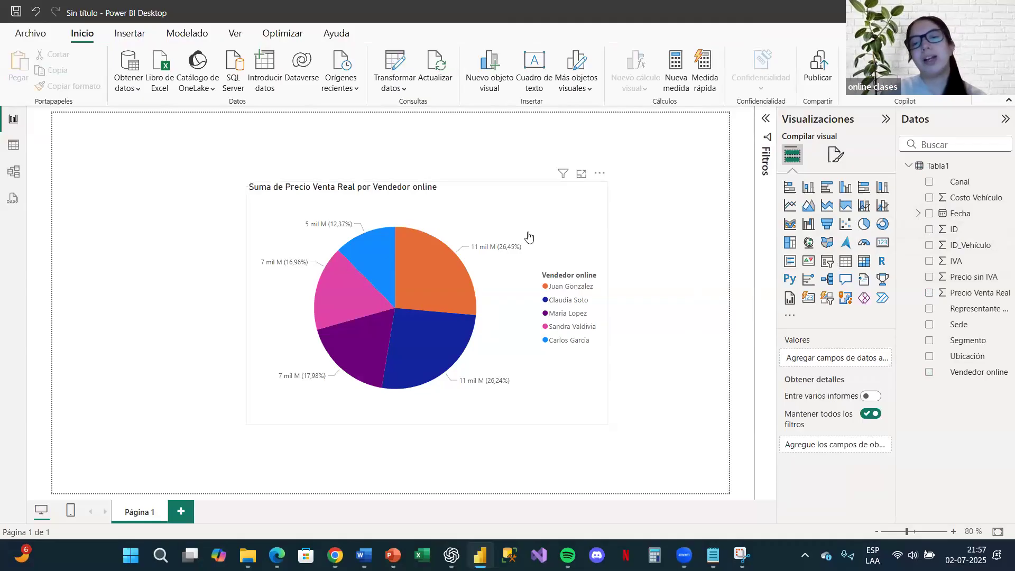
{"action": "left_click", "coordinate": [527, 384]}
{"action": "left_click_drag", "start_coordinate": [575, 234], "coordinate": [566, 178]}
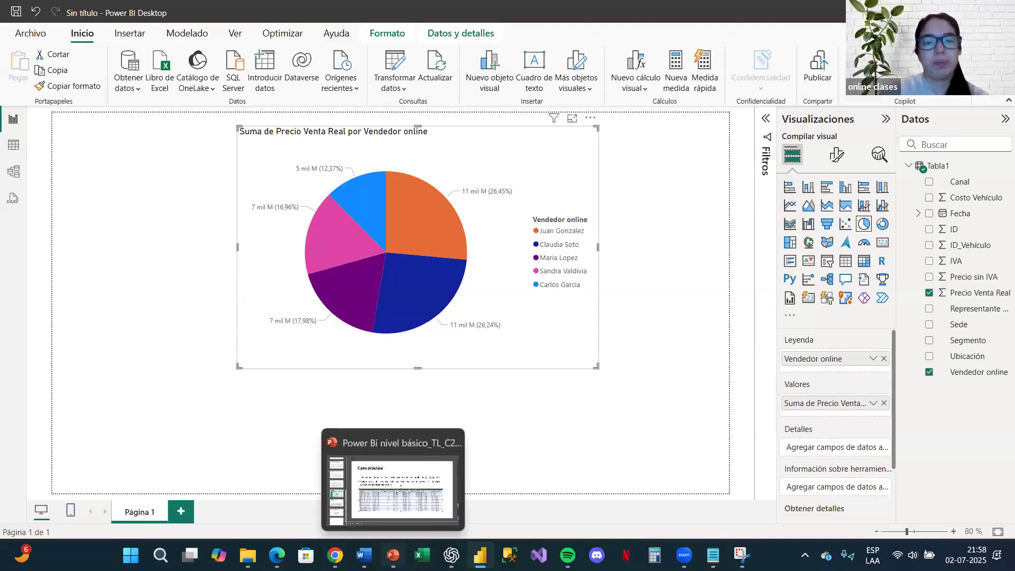
Step: In the PowerPoint presentation, reposition the table picture below the bullets on the Caso práctico slide, and display the title slide
{"action": "left_click", "coordinate": [393, 555]}
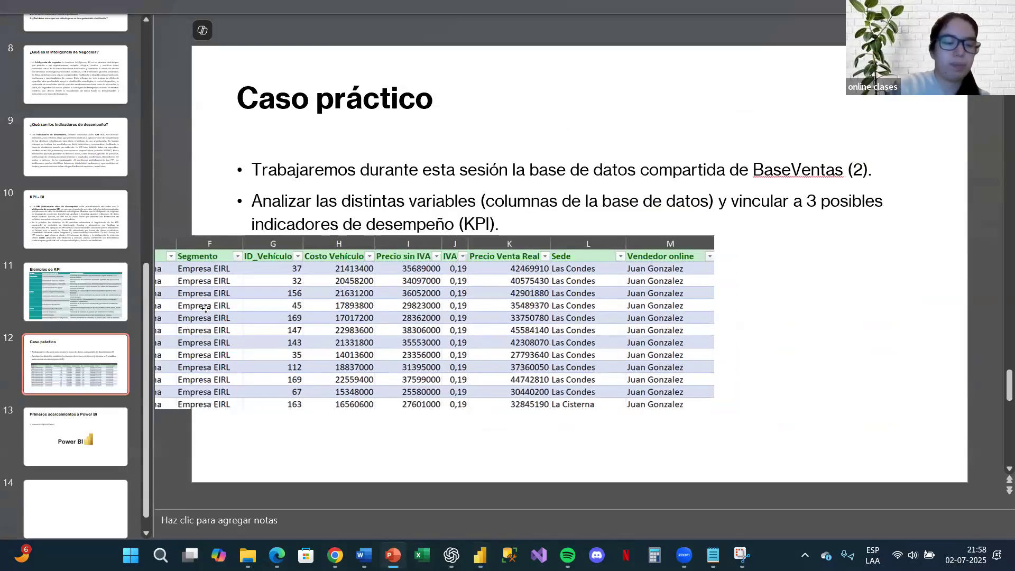
{"action": "left_click_drag", "start_coordinate": [206, 308], "coordinate": [367, 339]}
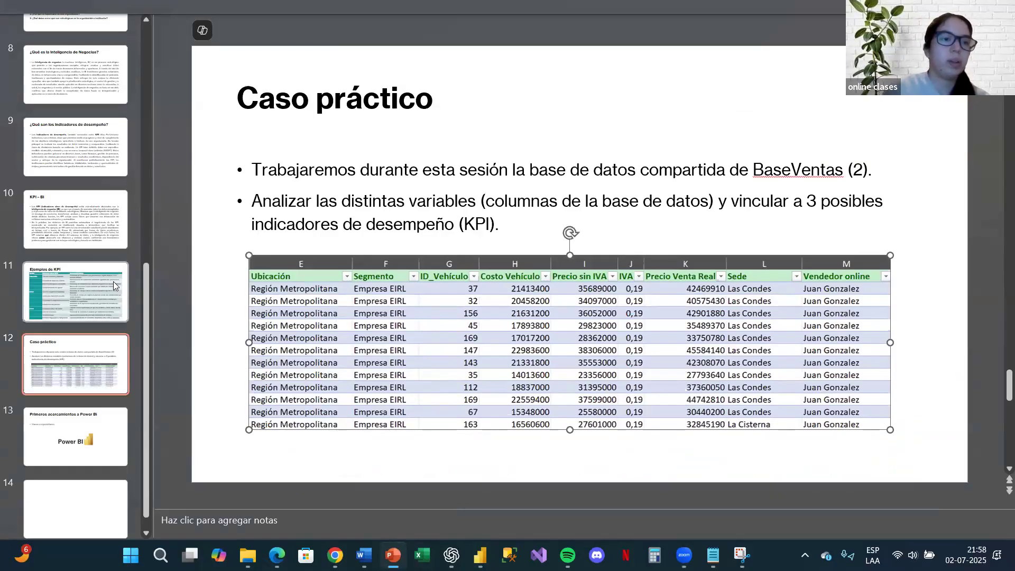
{"action": "scroll", "coordinate": [114, 286], "scroll_direction": "up", "scroll_amount": 5}
{"action": "scroll", "coordinate": [114, 286], "scroll_direction": "up", "scroll_amount": 3}
{"action": "left_click", "coordinate": [88, 70]}
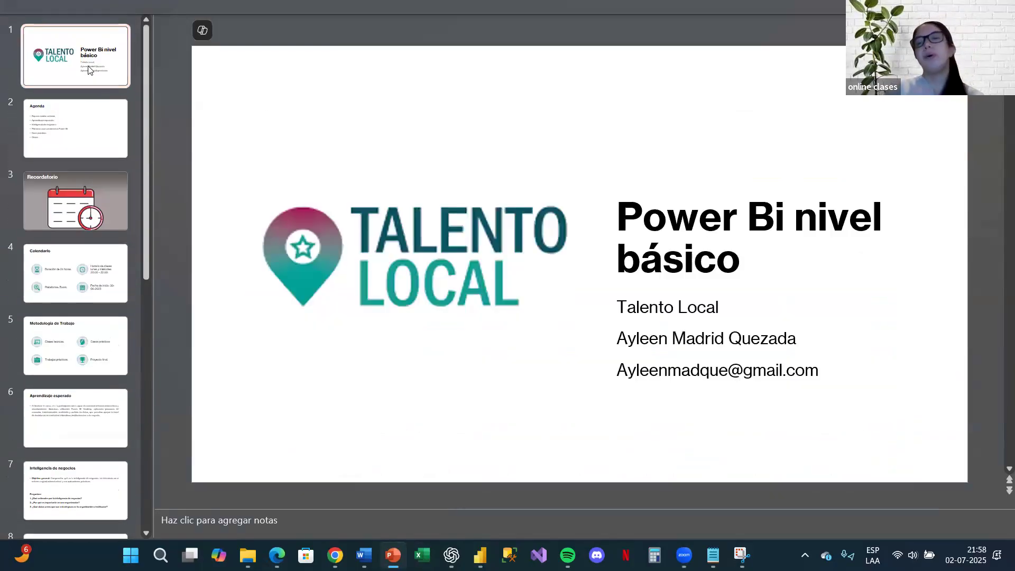